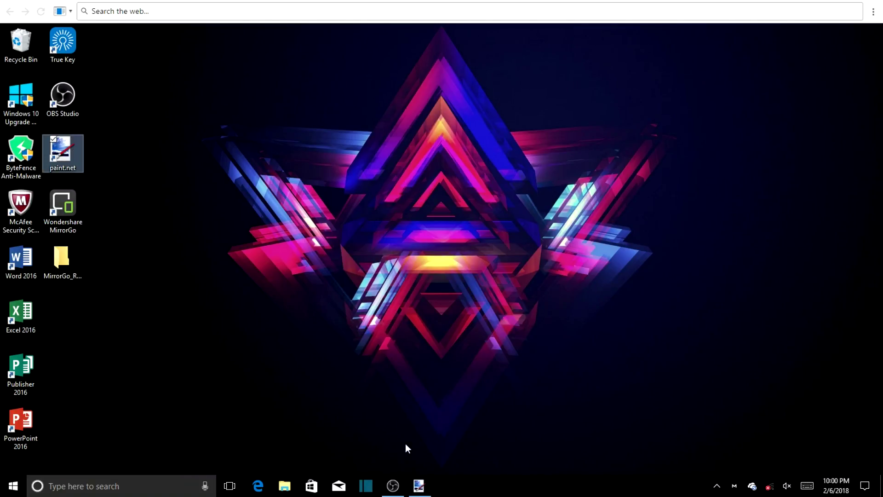
Step: Switch to paint.net and create a new blank image 800 pixels wide and 800 pixels high
left_click(418, 486)
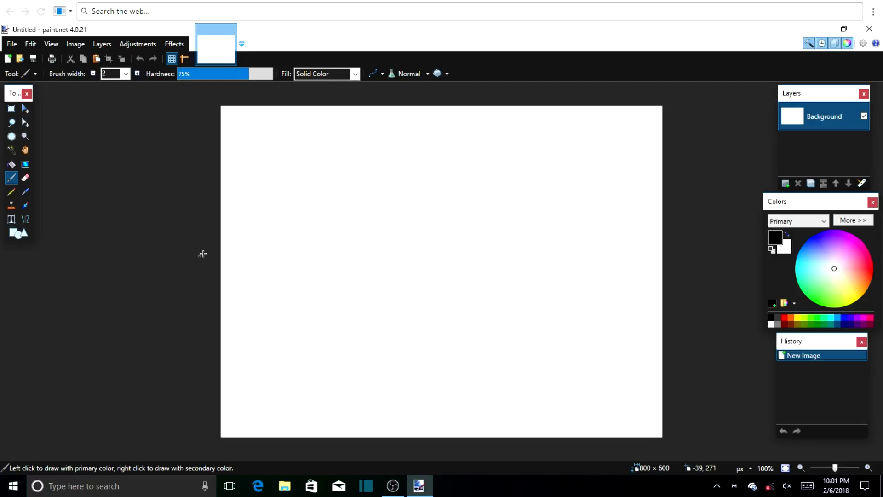
left_click(26, 110)
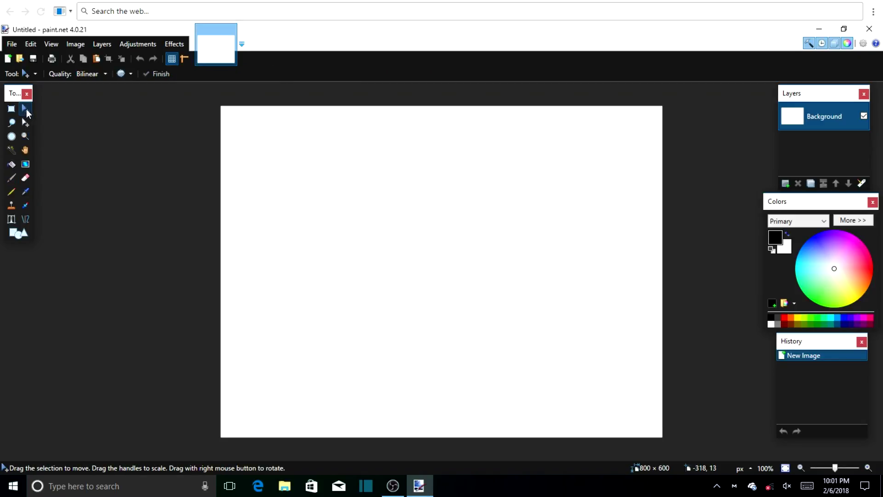
left_click(15, 44)
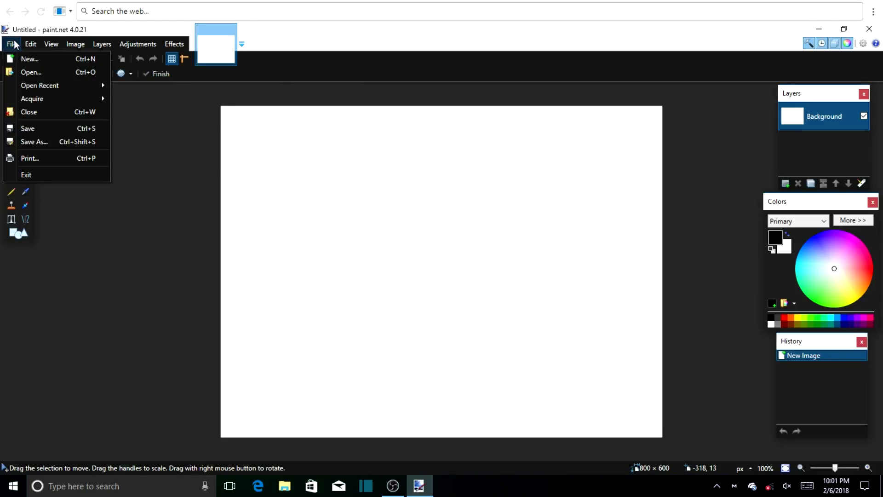
left_click(16, 44)
left_click(15, 45)
left_click(21, 59)
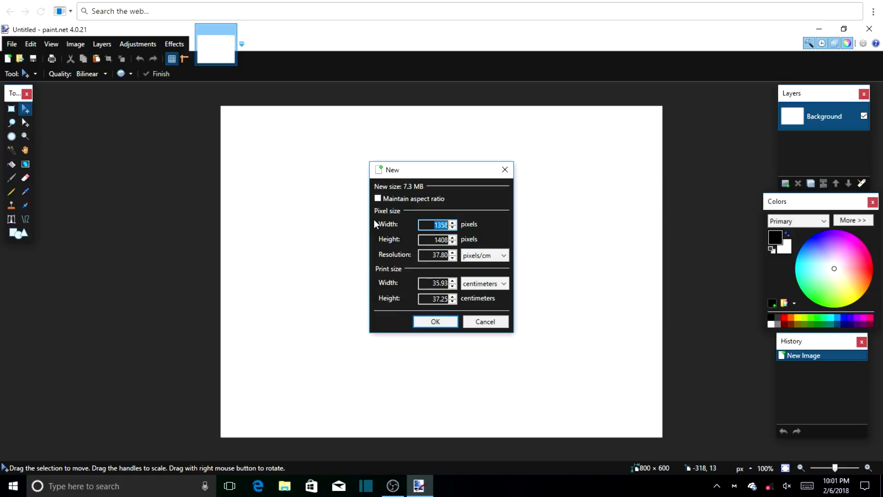
key("BackSpace")
type("800")
key("Tab")
key("BackSpace")
type("800")
left_click(450, 322)
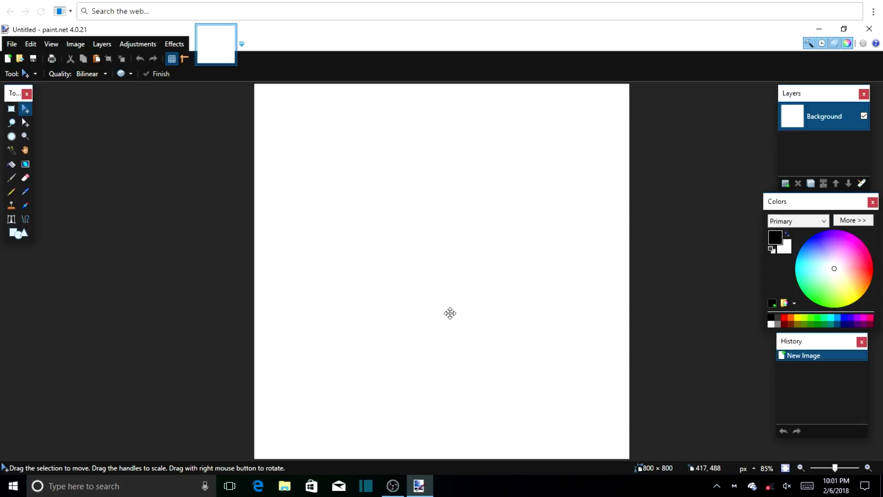
Step: Open the dark gradient image bg from the Graphic Designs folder
left_click(15, 45)
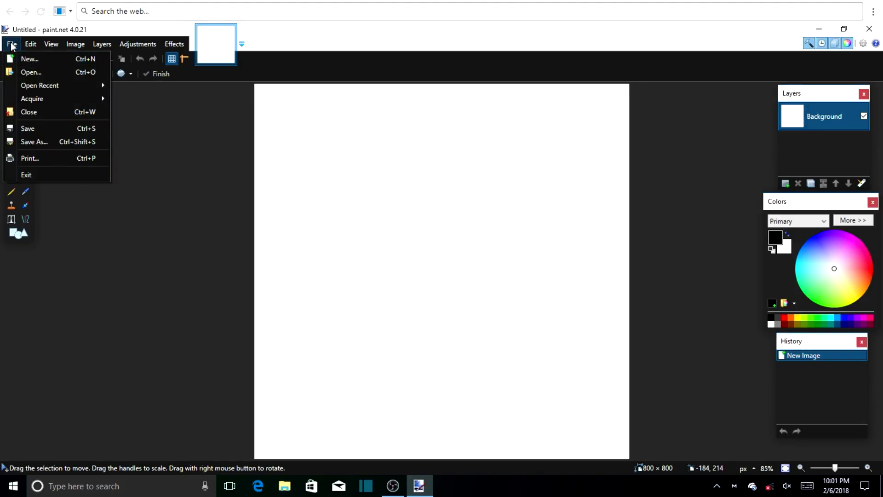
left_click(12, 46)
left_click(12, 45)
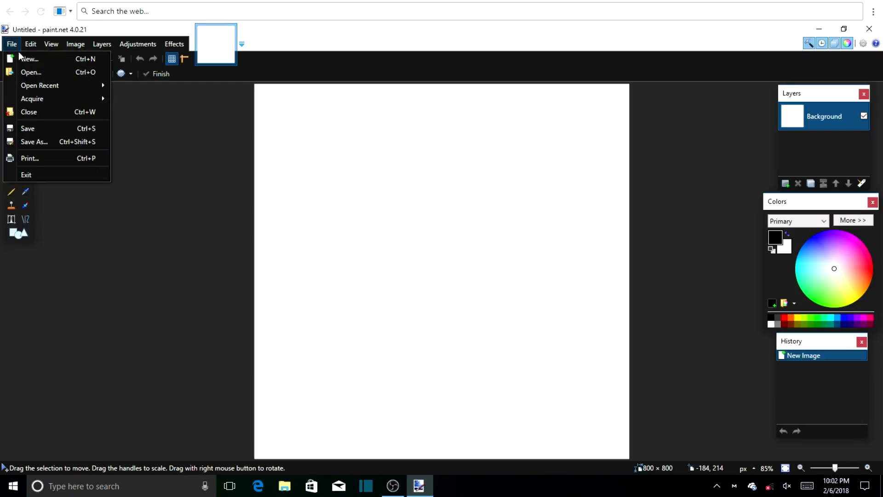
left_click(32, 72)
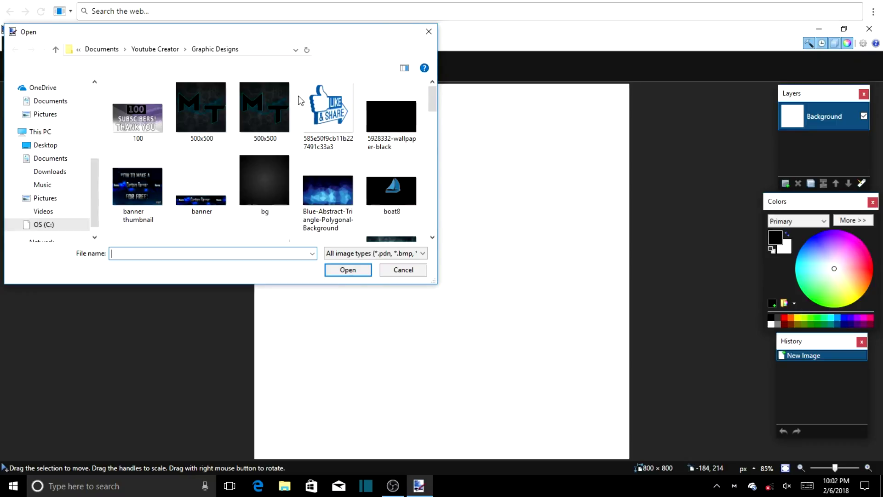
left_click(268, 190)
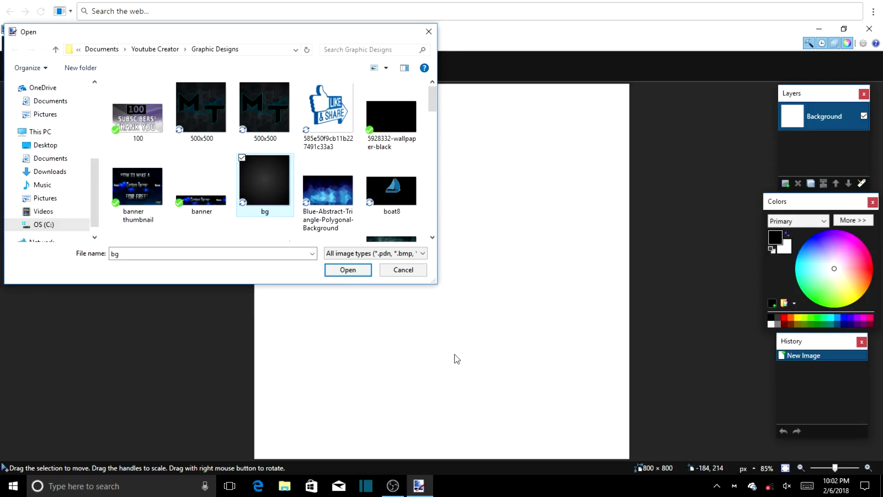
left_click(344, 274)
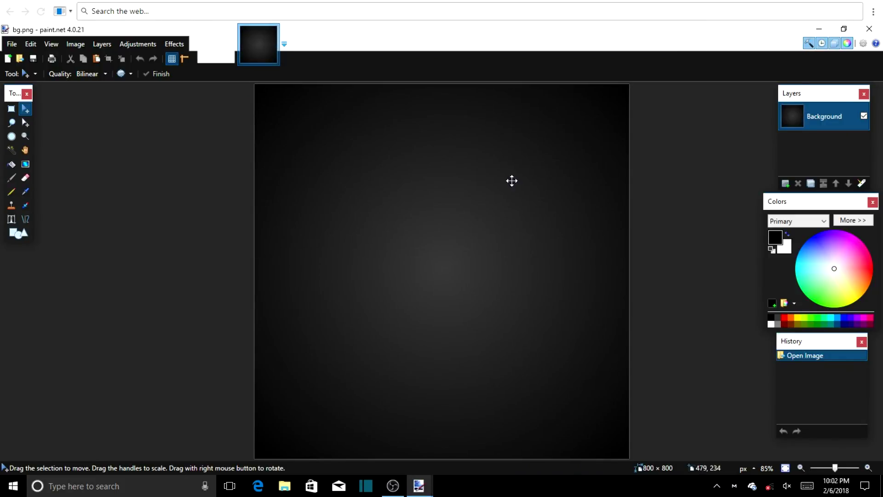
Step: Open the grunge texture image grunge.png from the Graphic Designs folder
left_click(14, 44)
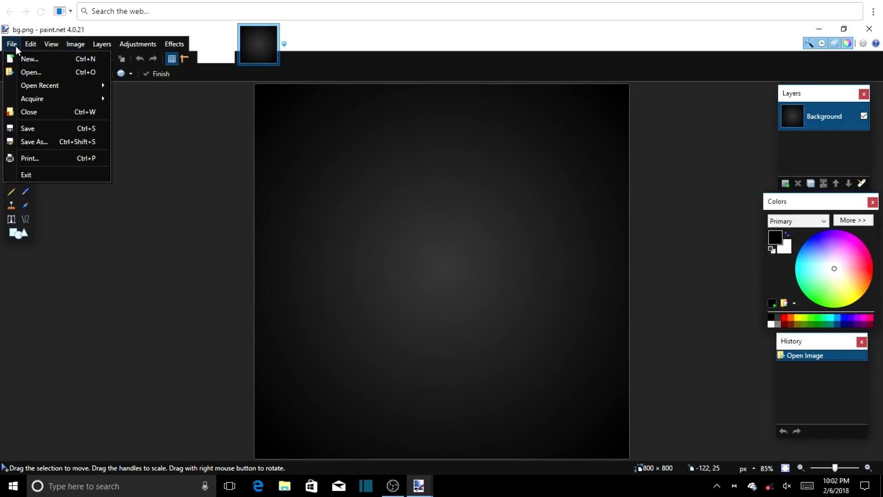
left_click(37, 72)
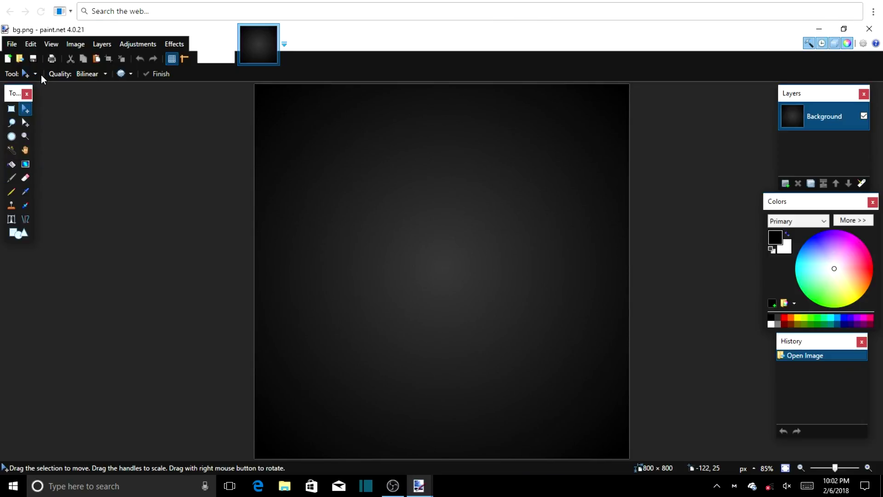
key("ctrl+o")
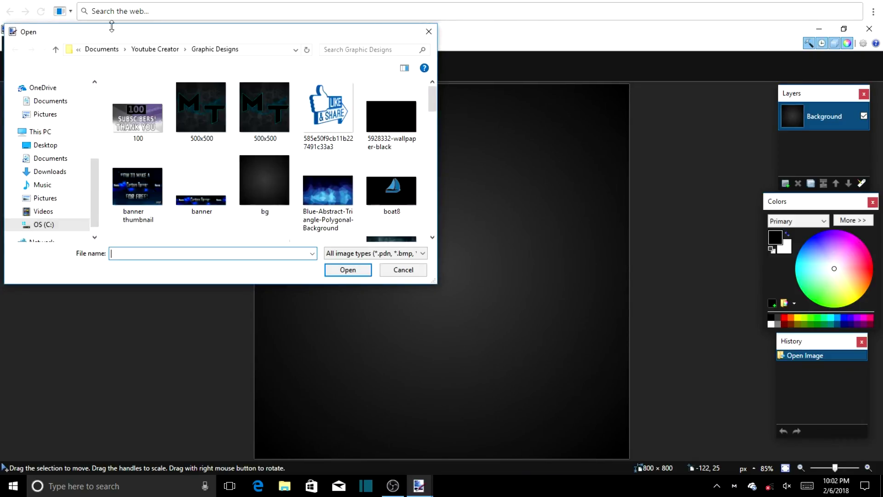
left_click_drag(430, 101, 430, 120)
left_click(394, 159)
left_click(347, 270)
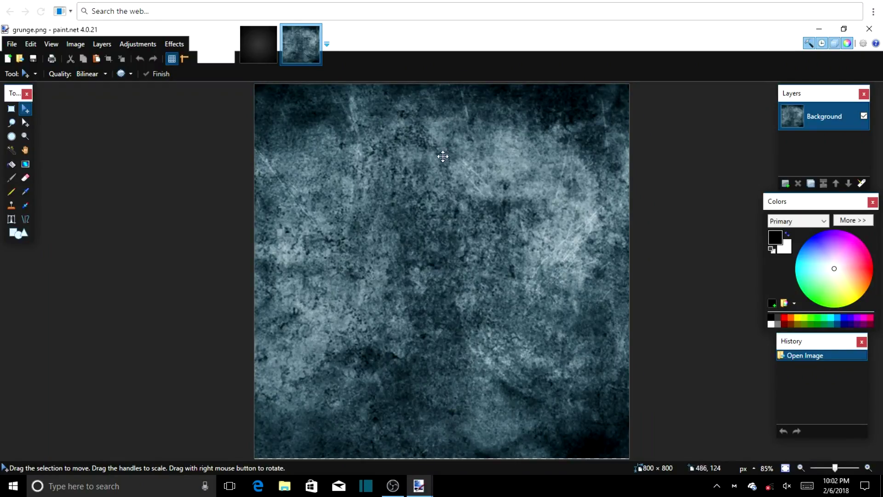
Step: Open the hexagon pattern image Screen-Shot-2014-03-28-at-11.55.14-PM from the Graphic Designs folder
left_click(12, 45)
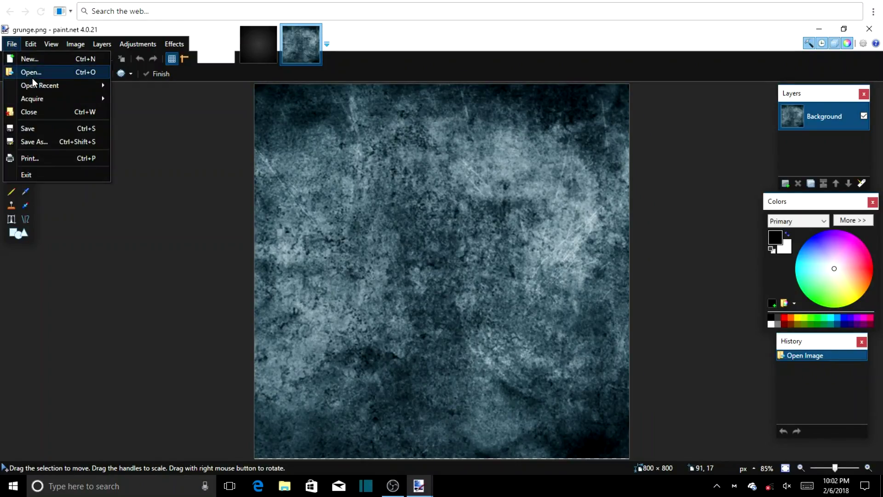
left_click(32, 77)
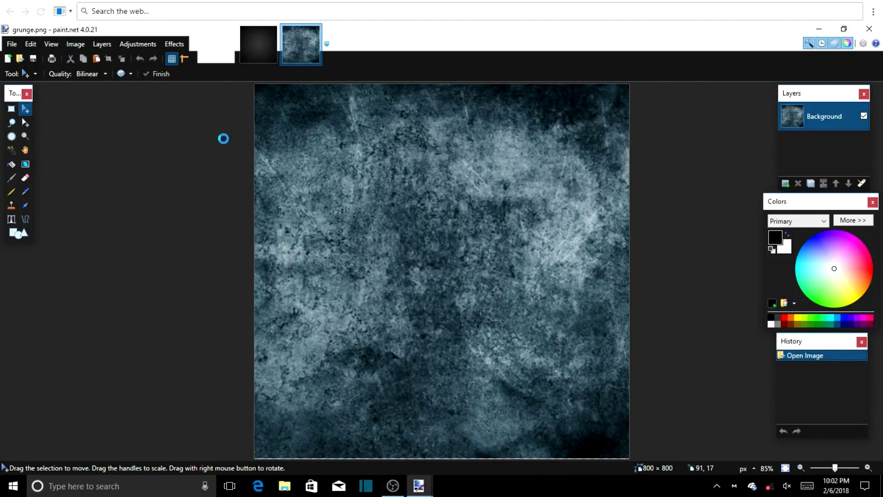
left_click_drag(434, 101, 438, 160)
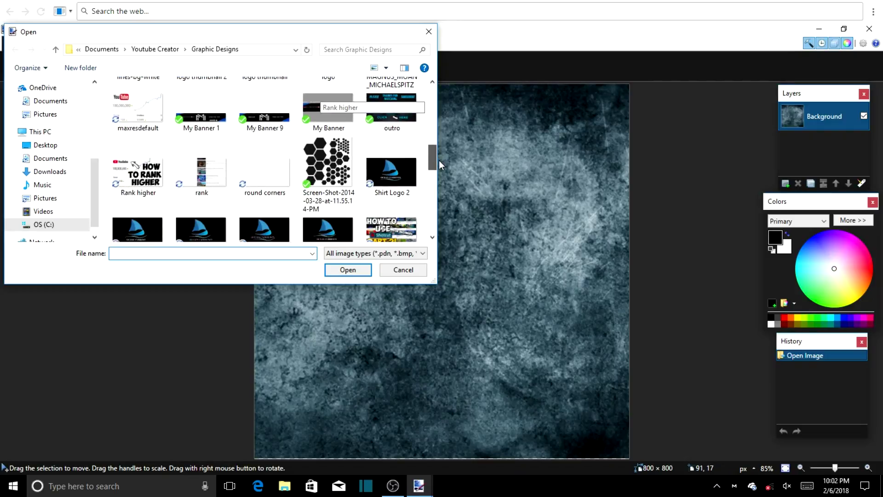
left_click(328, 162)
left_click(348, 270)
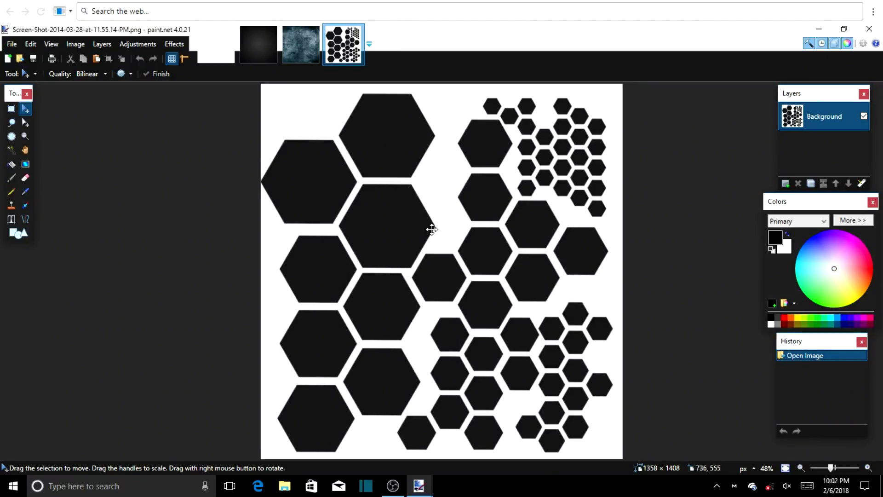
Step: Open the blue winged emblem image logo.png from the Graphic Designs folder
left_click(14, 44)
left_click(16, 45)
left_click(18, 46)
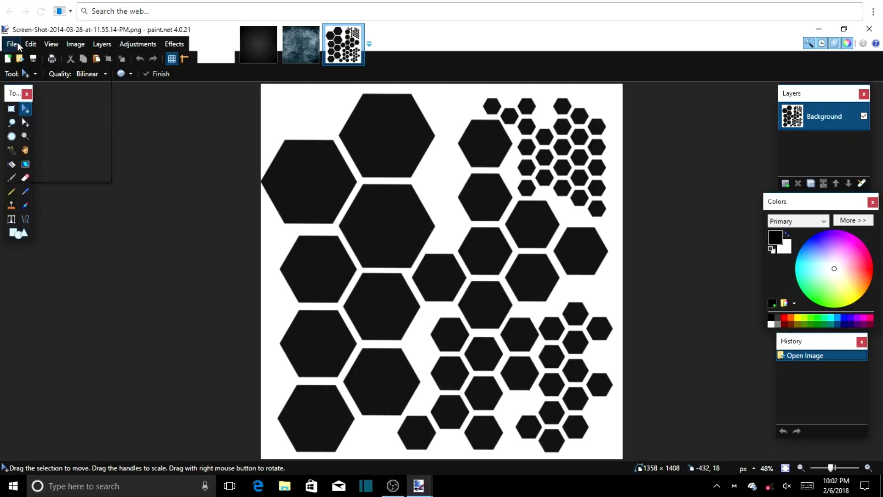
left_click(24, 73)
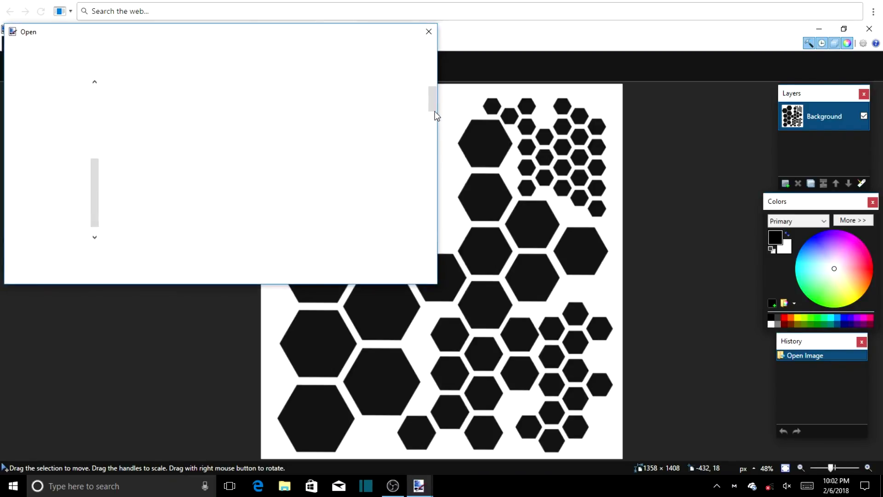
left_click_drag(434, 110, 427, 158)
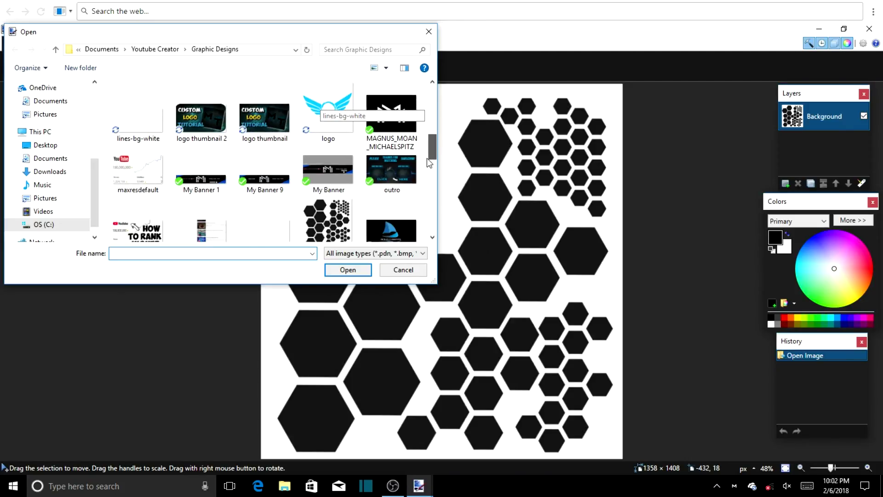
left_click(330, 115)
left_click(343, 268)
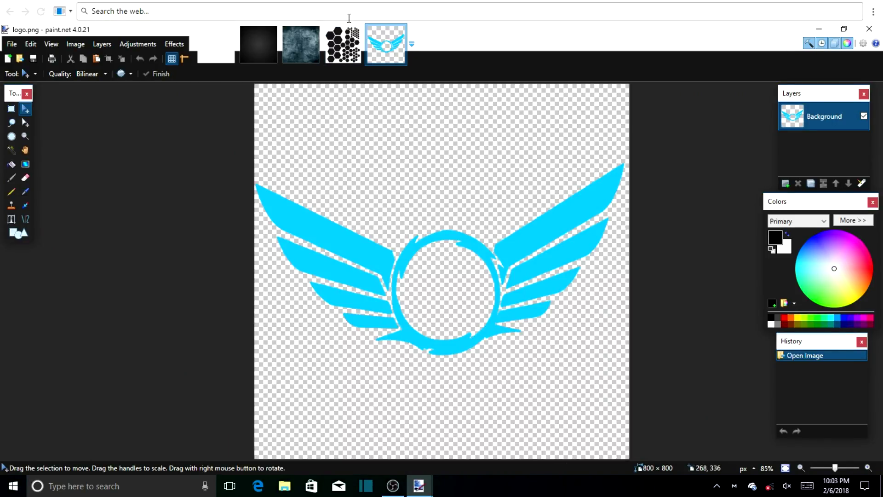
Step: Select the entire dark gradient in bg.png and copy it
left_click(226, 56)
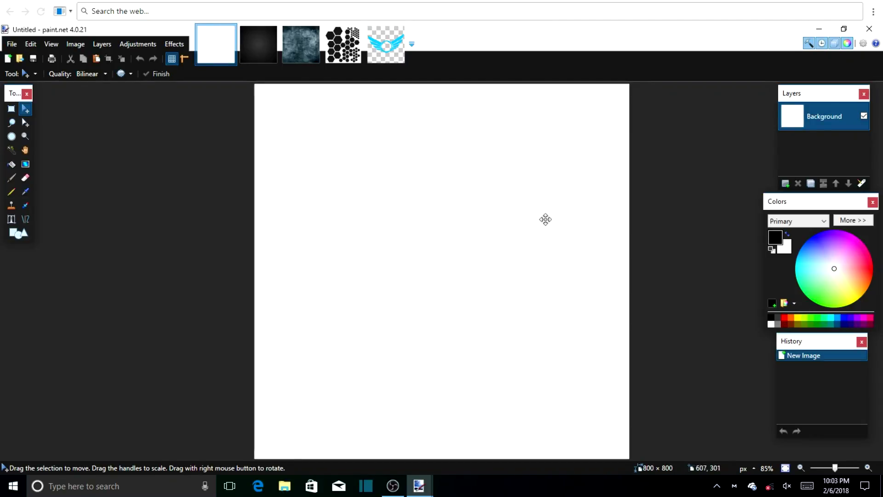
left_click(260, 49)
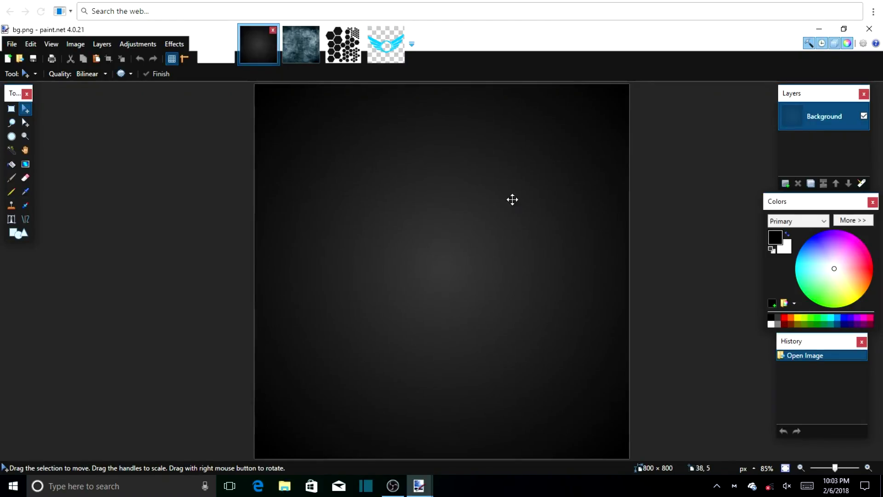
left_click(221, 53)
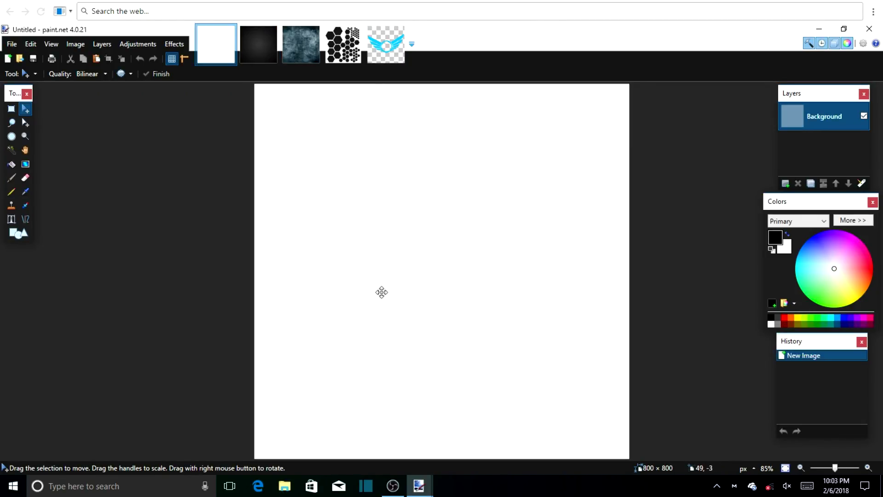
left_click(264, 54)
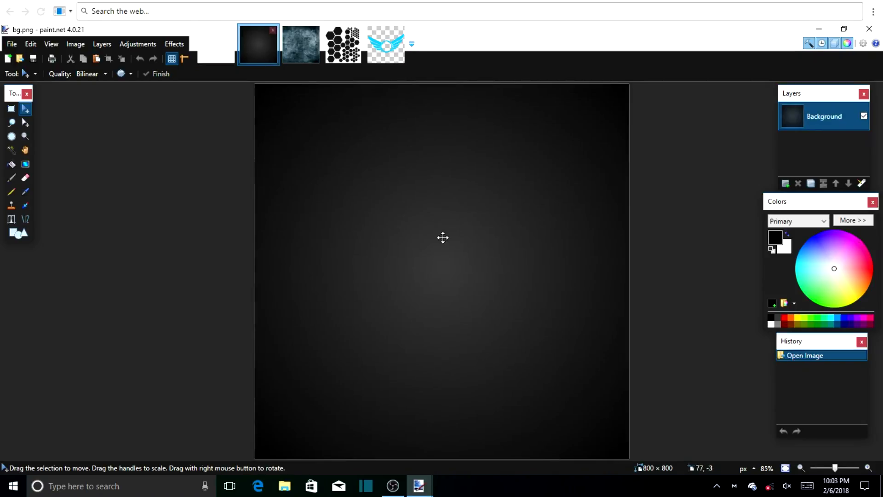
key("ctrl+a")
left_click_drag(443, 237, 444, 237)
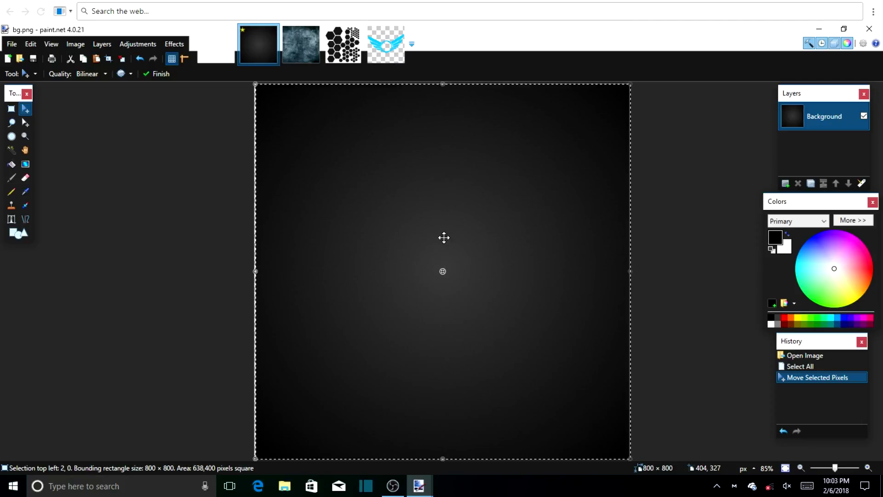
Step: Paste the dark gradient into the blank untitled image, enlarge it to about 840 × 808 pixels to cover the canvas, and deselect it
left_click(216, 55)
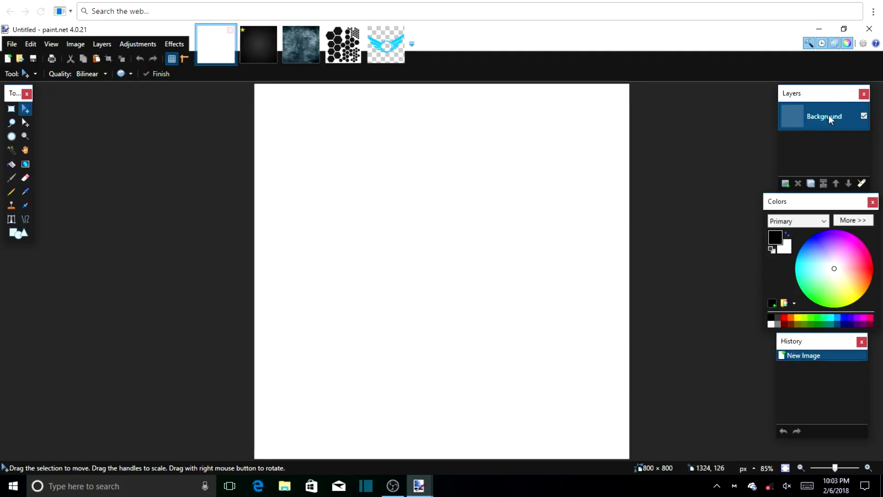
key("ctrl+a")
left_click(509, 272)
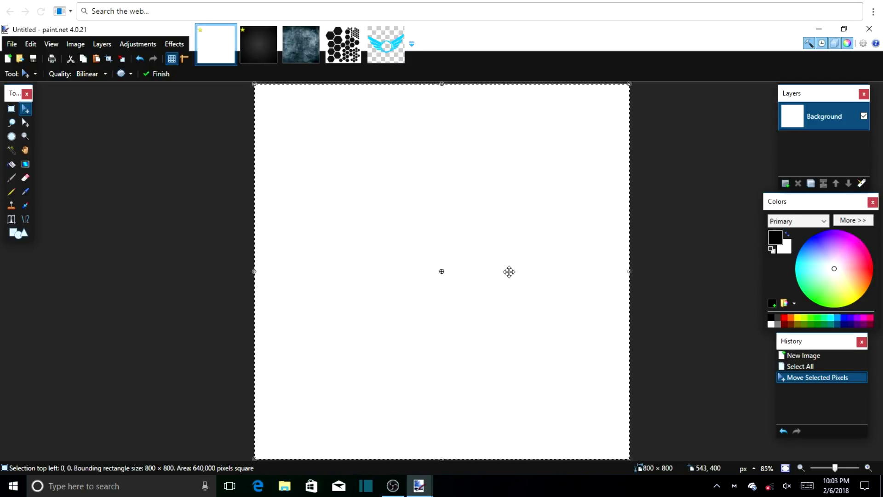
key("ctrl+v")
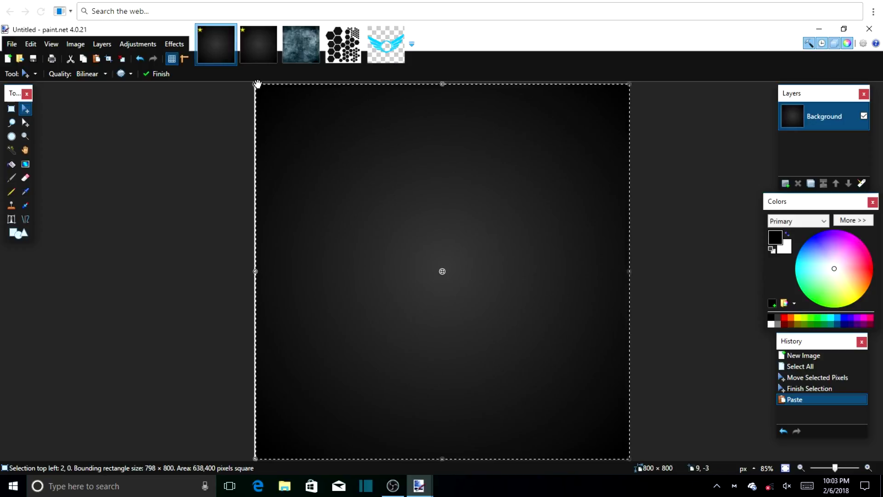
left_click_drag(253, 86, 236, 83)
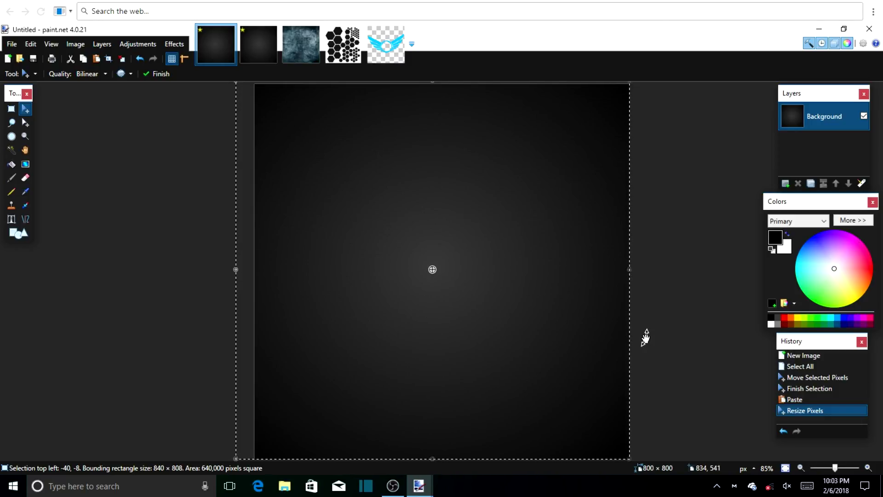
key("ctrl+d")
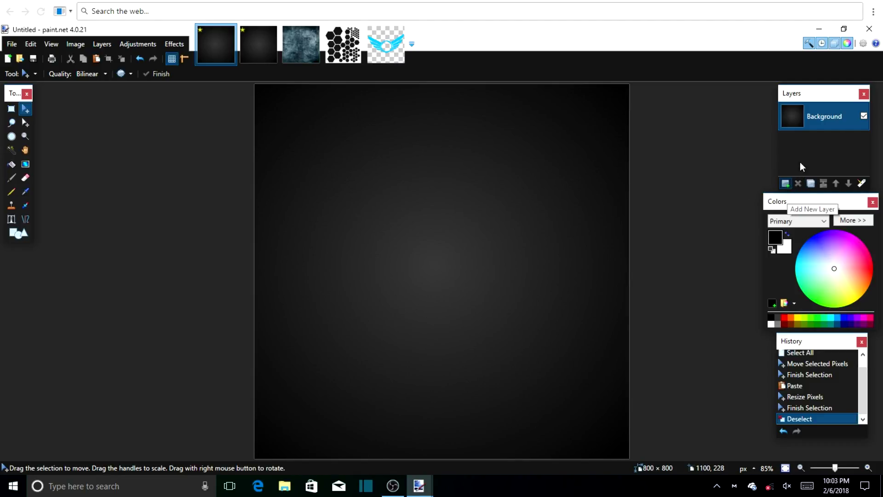
Step: Add a new layer above the gradient, then select and copy the entire texture in grunge.png
left_click(786, 183)
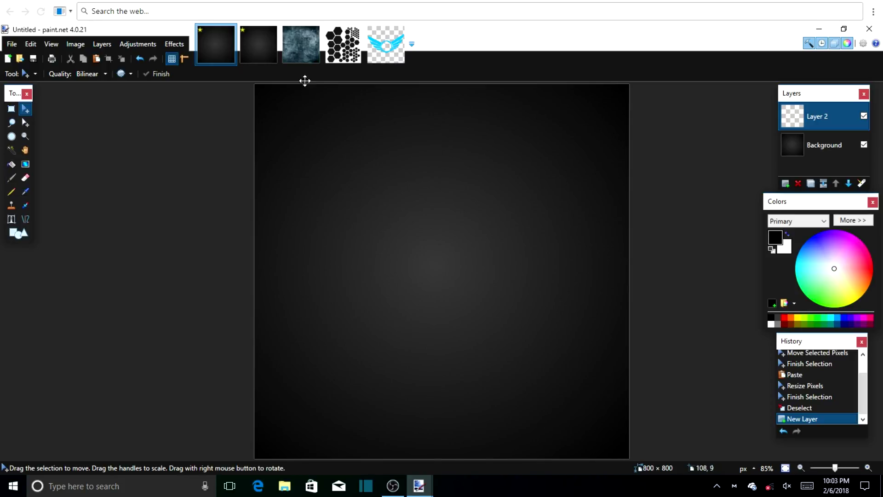
left_click(300, 60)
key("ctrl+a")
left_click_drag(410, 201, 411, 201)
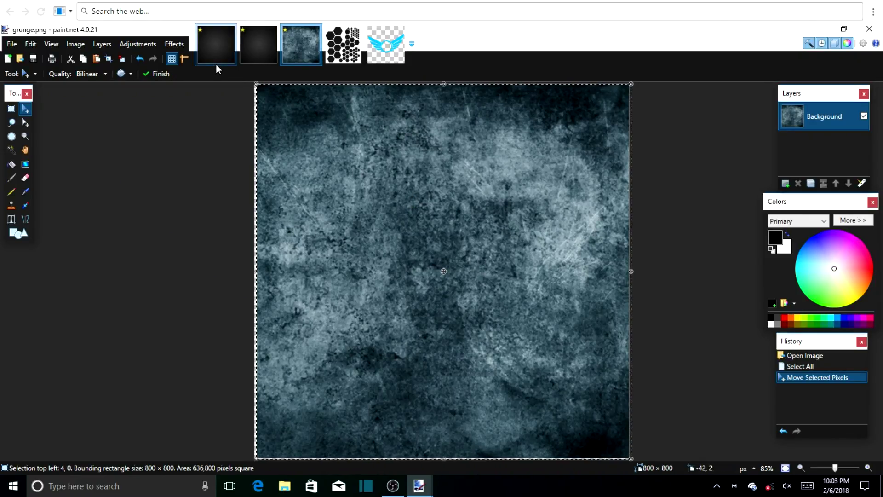
Step: Paste the grunge texture into the untitled image's Layer 2, widen it to about 810 × 800 pixels, and deselect it
left_click(220, 49)
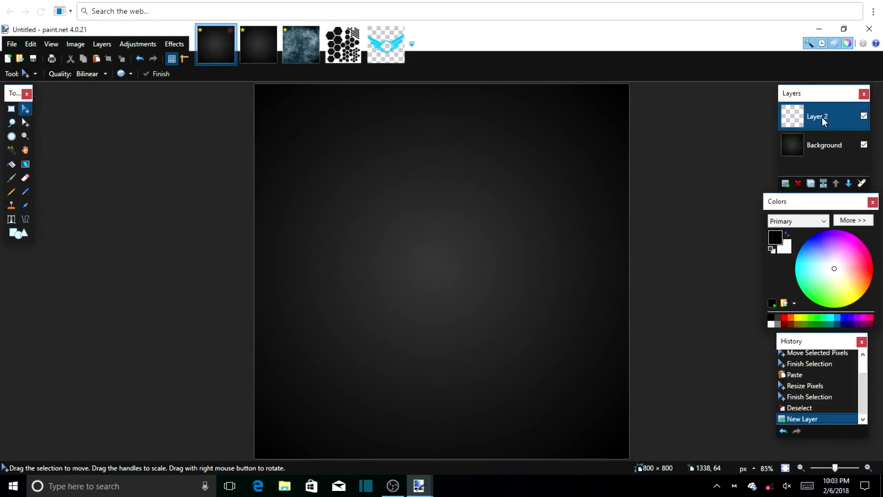
key("ctrl+a")
left_click(460, 268)
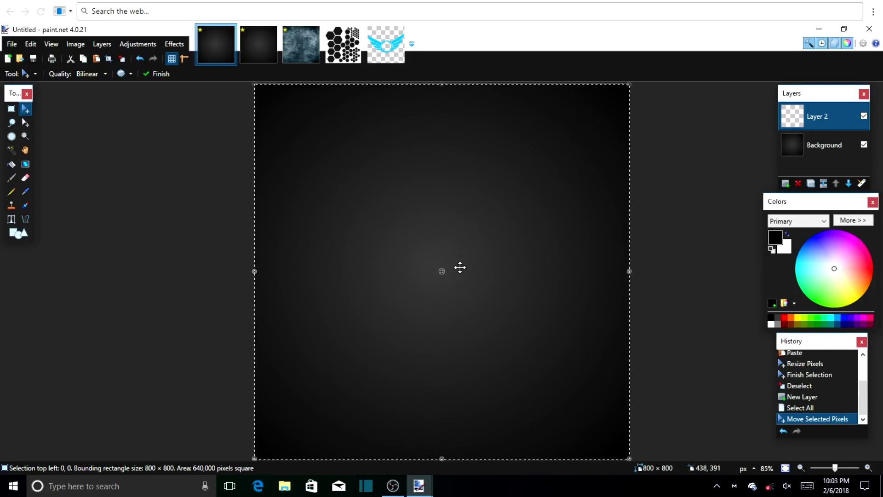
key("ctrl+v")
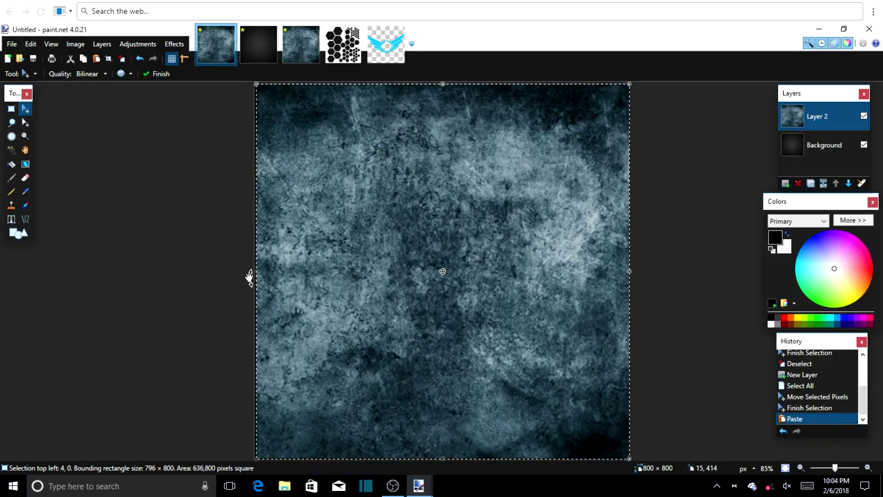
left_click_drag(256, 275, 256, 280)
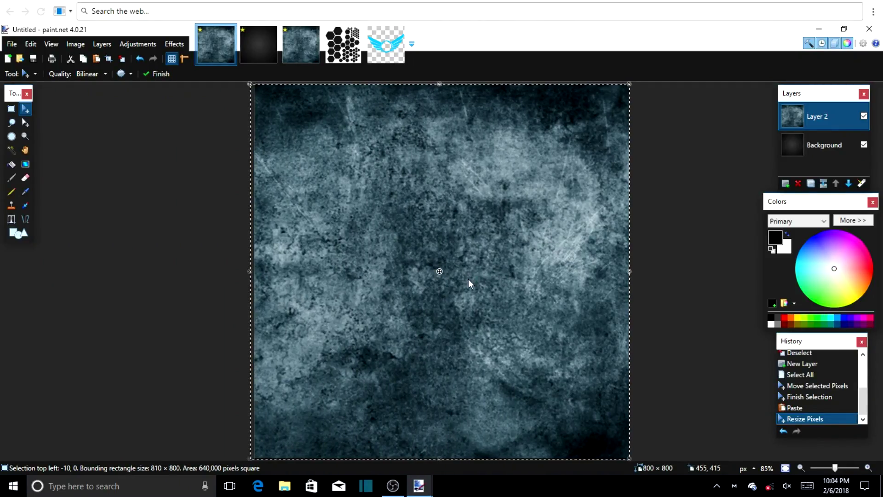
key("ctrl+d")
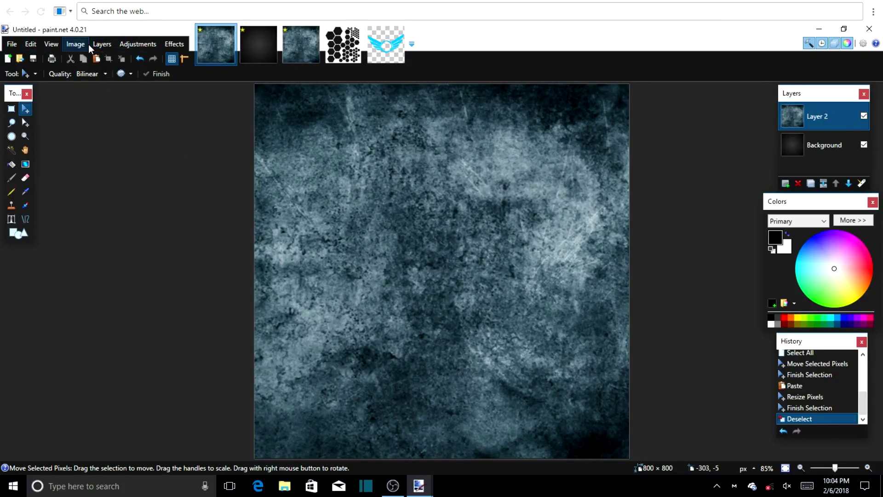
Step: Set the grunge layer's blending mode to Overlay and its opacity to 75
left_click(105, 47)
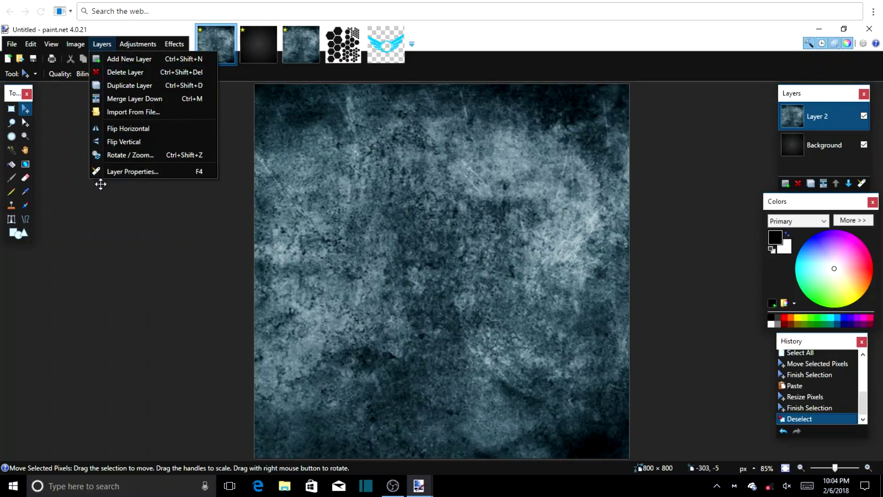
left_click(112, 171)
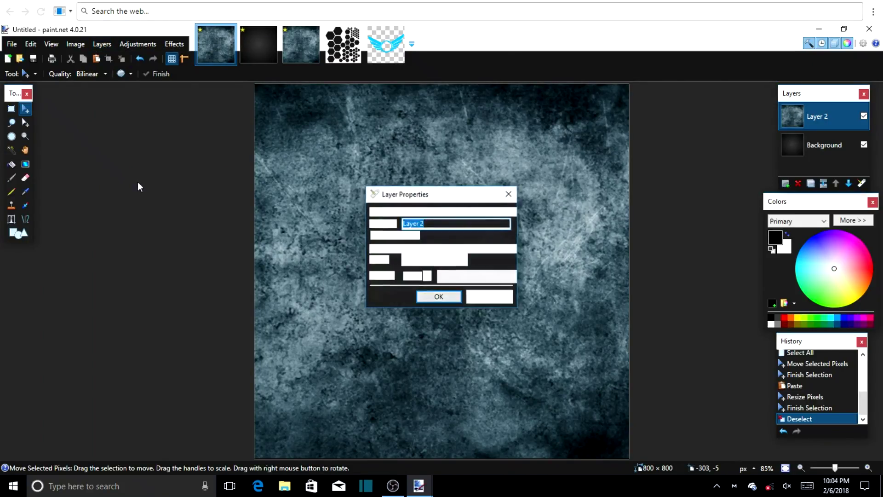
left_click_drag(430, 196, 162, 104)
left_click(138, 168)
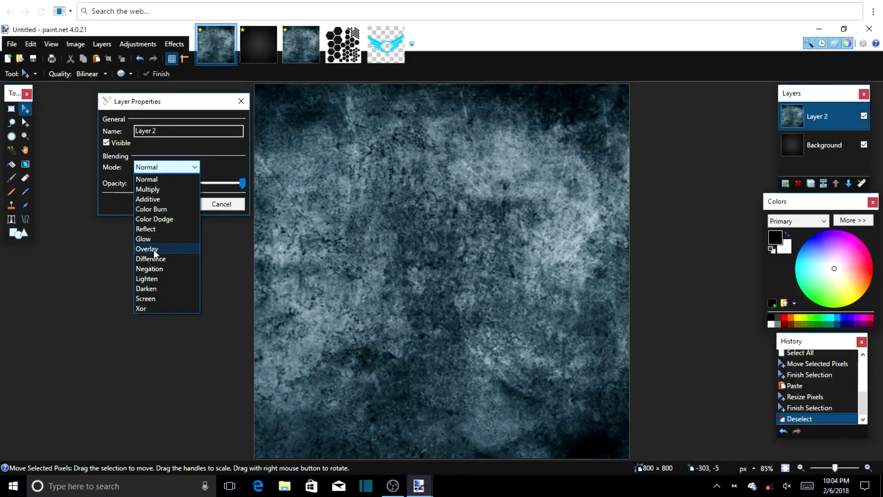
left_click(167, 248)
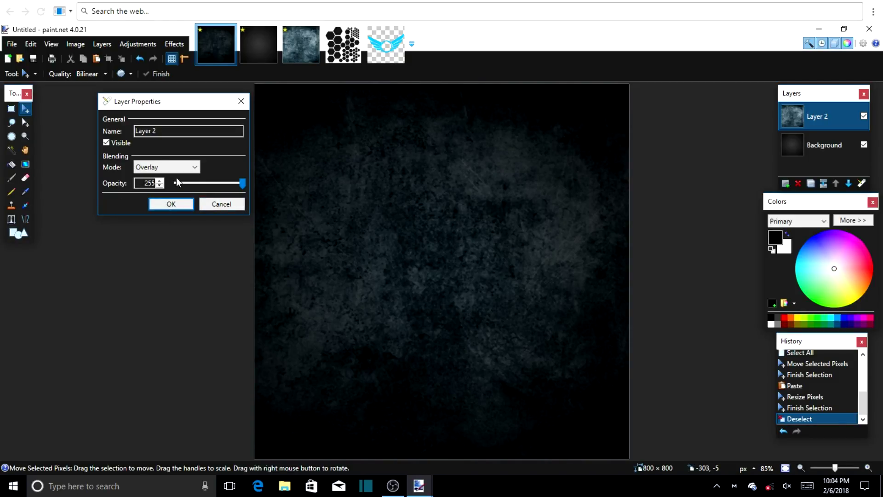
left_click_drag(243, 186, 211, 199)
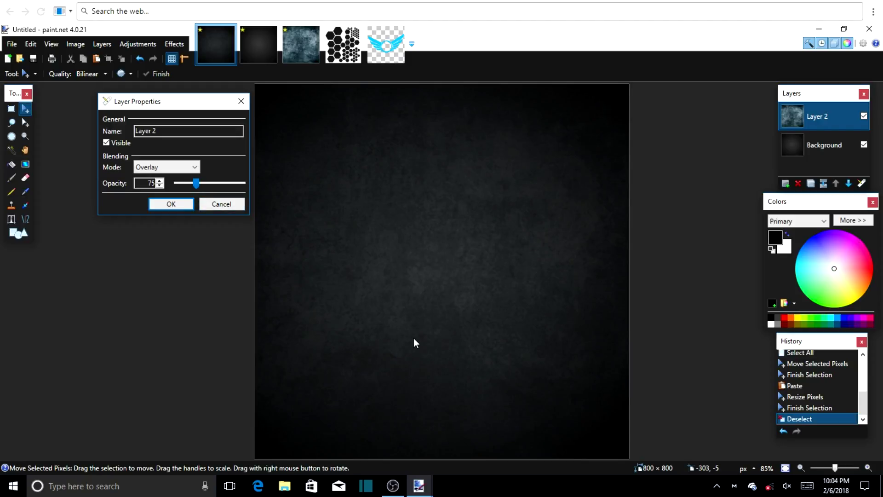
left_click(173, 201)
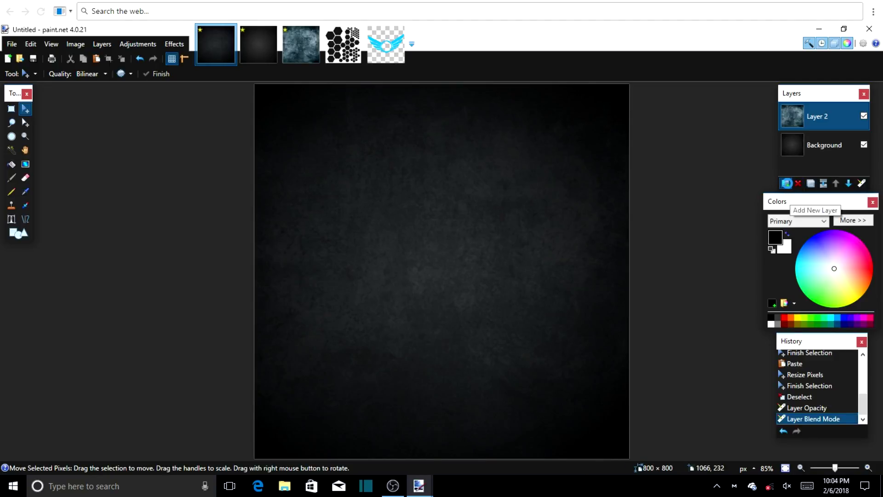
Step: Add another layer to the untitled image, then select and copy the entire hexagon pattern image
left_click(787, 183)
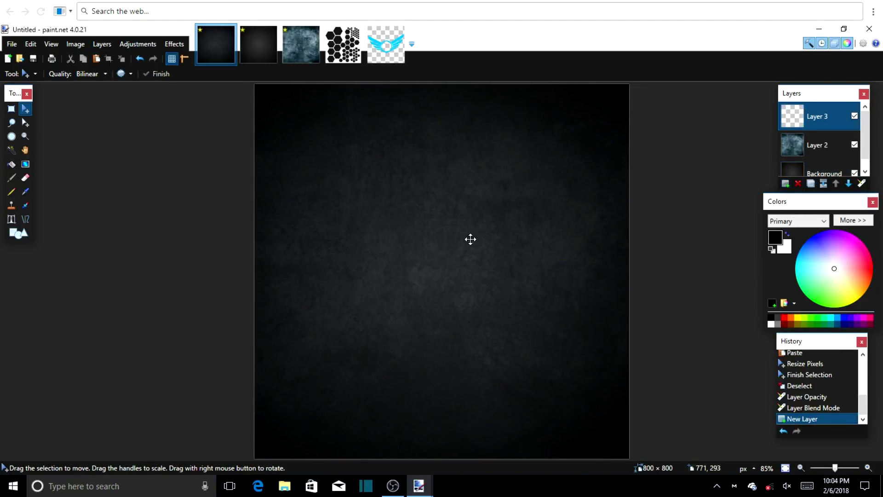
left_click(355, 57)
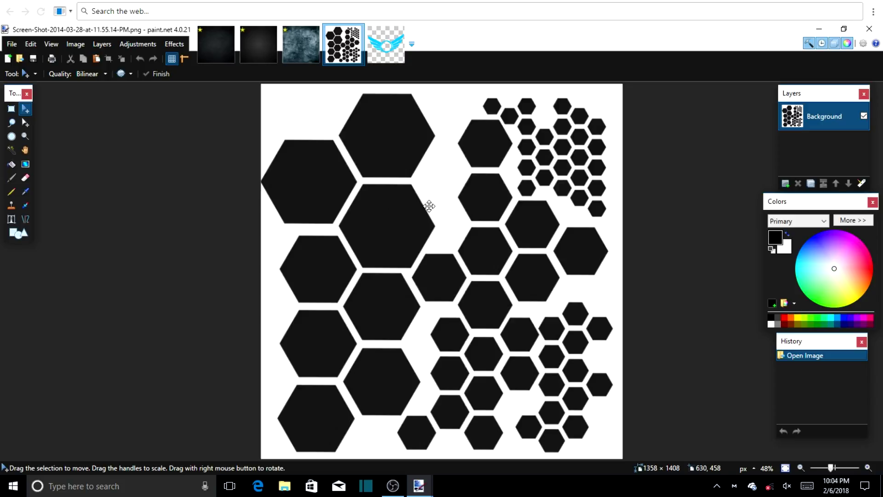
key("ctrl+a")
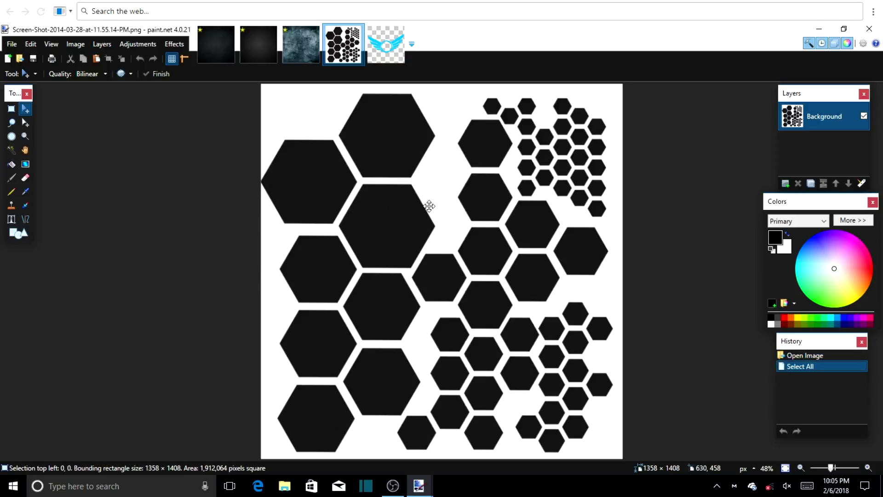
left_click(429, 205)
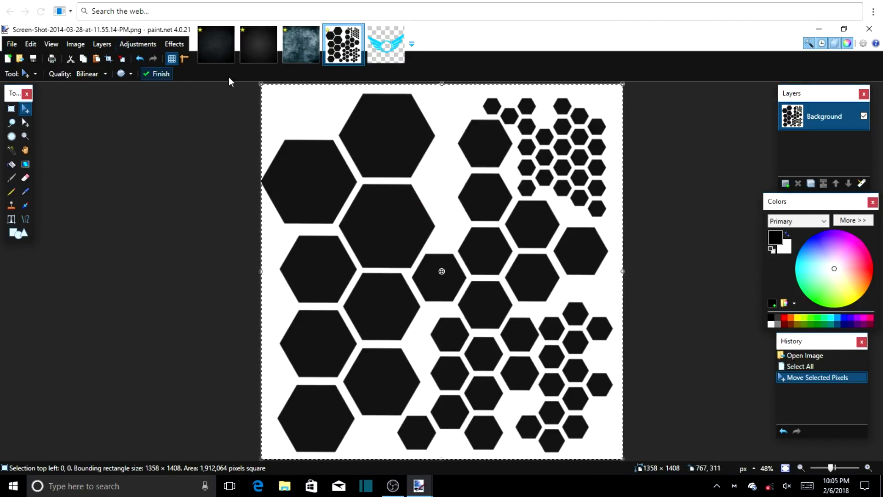
Step: Paste the hexagon pattern into Layer 3 of the untitled image, keeping the canvas size
left_click(218, 55)
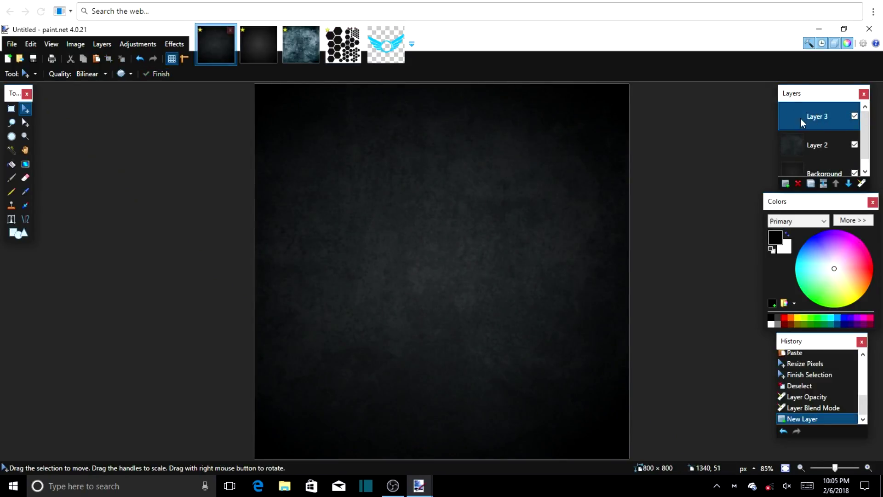
key("ctrl+a")
left_click(397, 238)
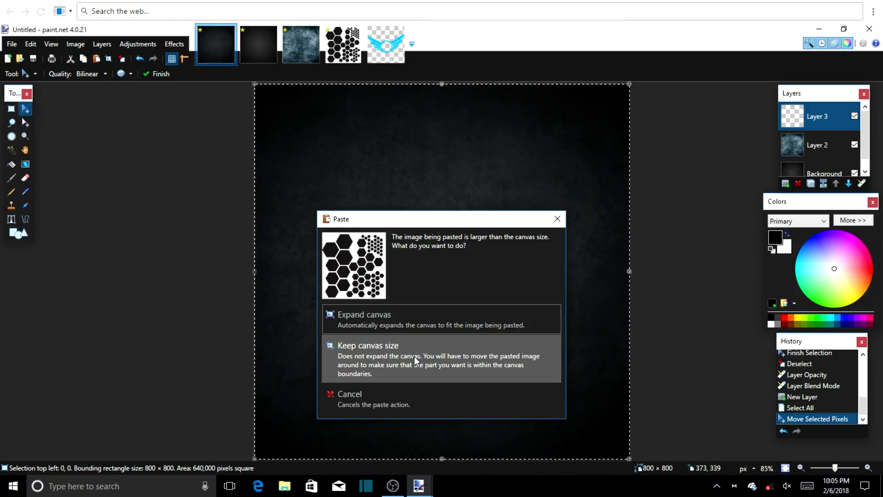
left_click(415, 358)
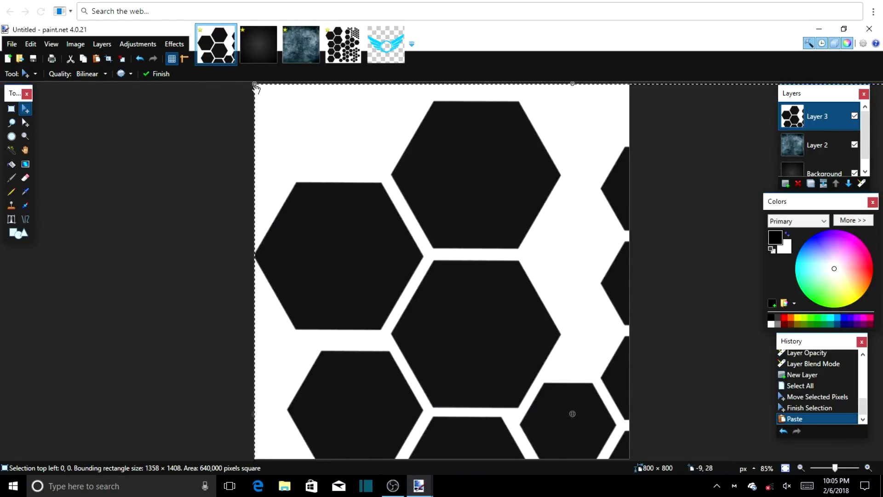
Step: Shrink the pasted hexagon pattern to about 856 × 775 pixels and move it near the canvas's upper-left corner
left_click_drag(255, 89, 305, 352)
left_click_drag(303, 86, 397, 275)
left_click_drag(486, 345, 385, 197)
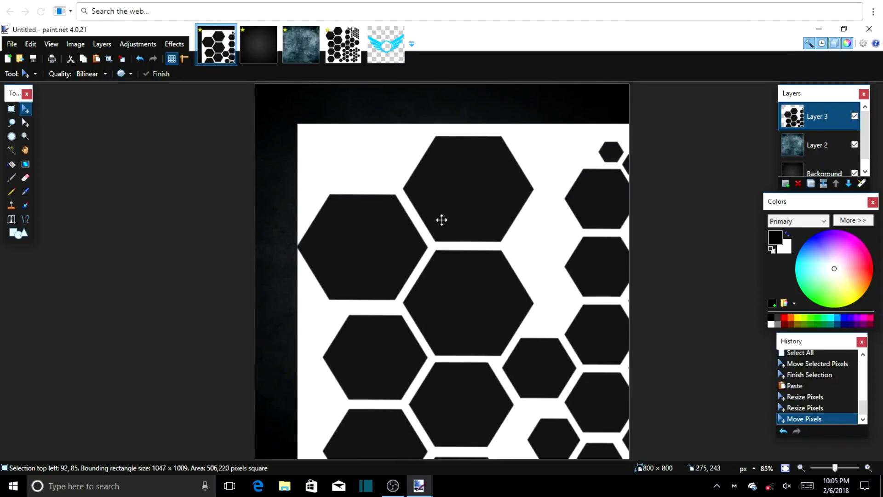
left_click_drag(295, 125, 450, 284)
left_click_drag(403, 254, 337, 153)
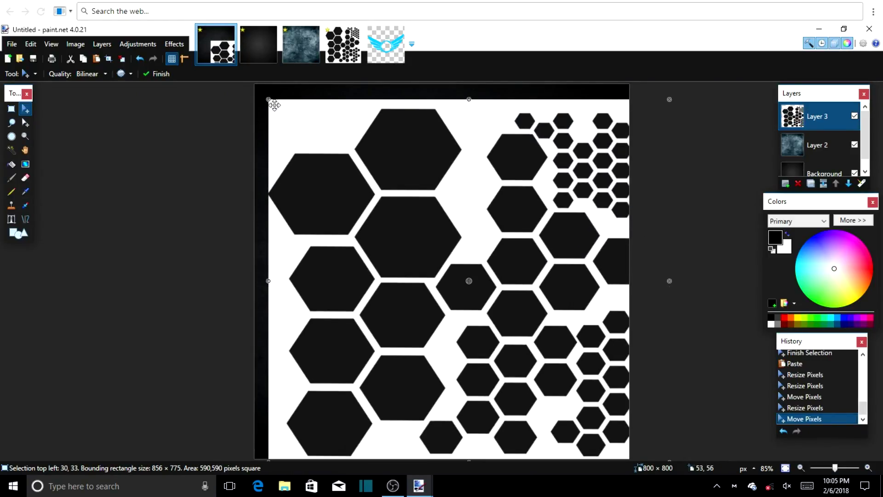
Step: Resize and reposition the hexagon pattern to about 875 × 839 pixels so it covers the whole canvas, and deselect it
left_click_drag(269, 99, 308, 139)
left_click_drag(354, 207, 294, 161)
left_click_drag(609, 417, 635, 465)
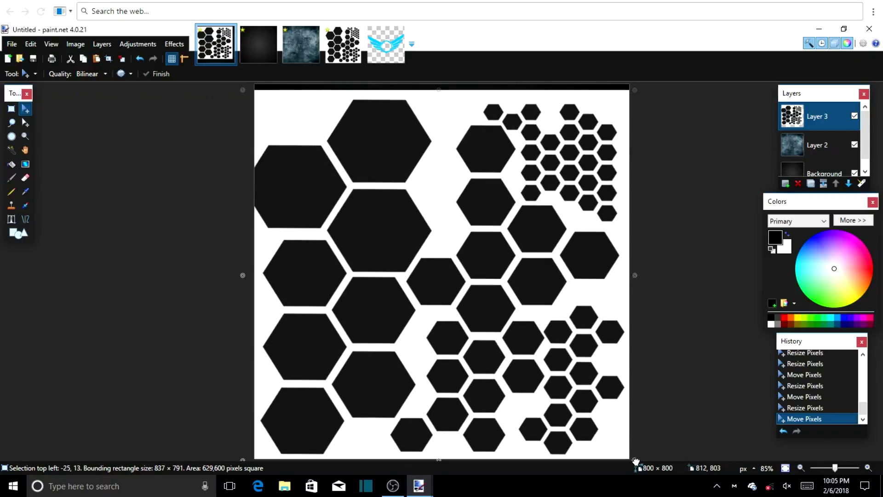
left_click_drag(497, 322, 492, 302)
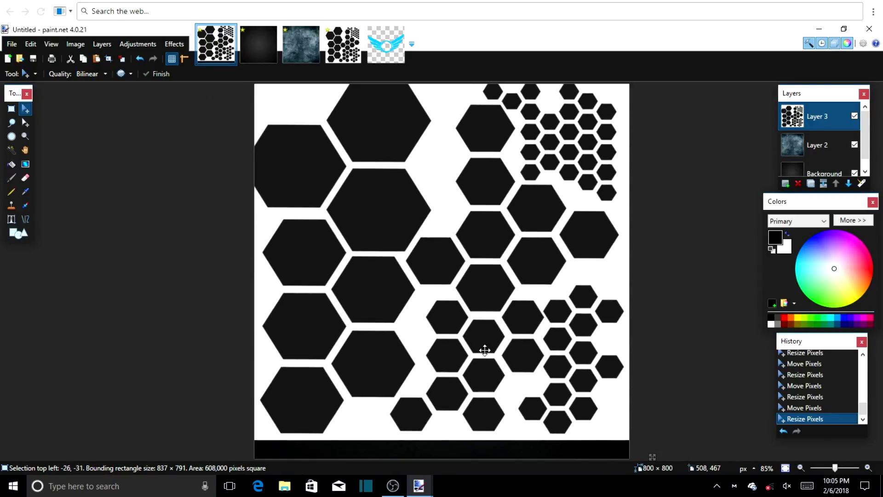
left_click_drag(437, 443, 433, 468)
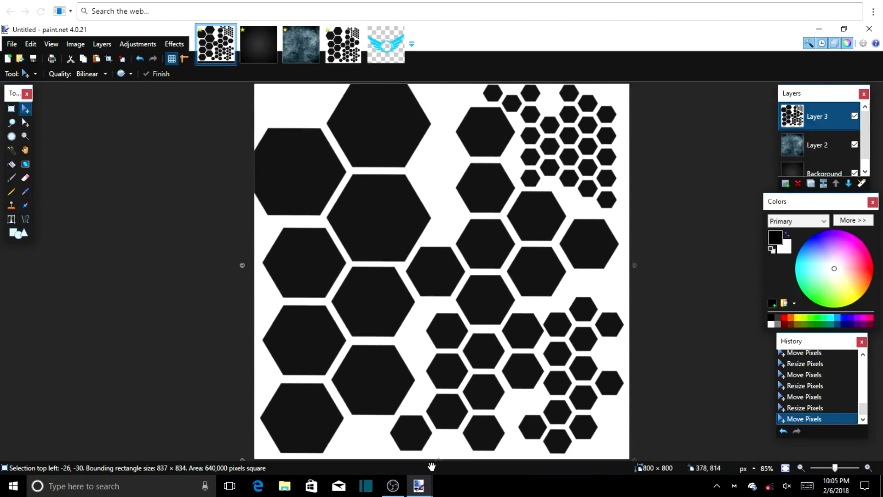
left_click_drag(634, 264, 652, 264)
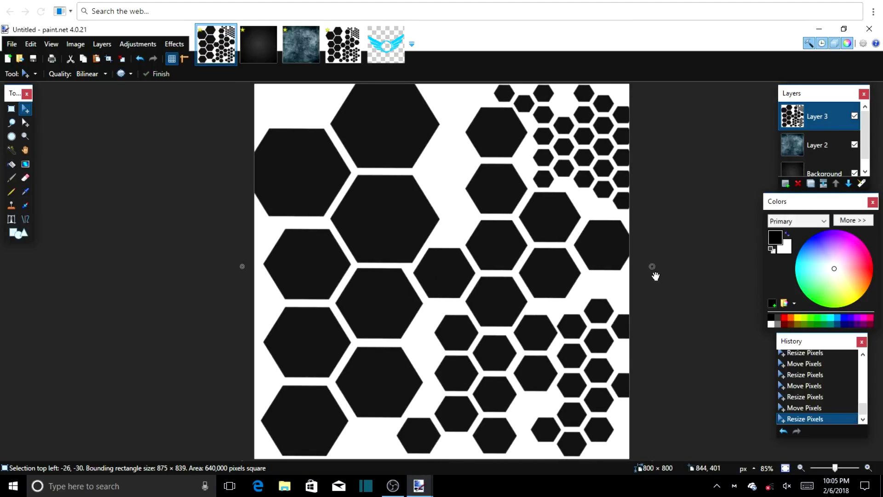
left_click_drag(519, 300, 515, 302)
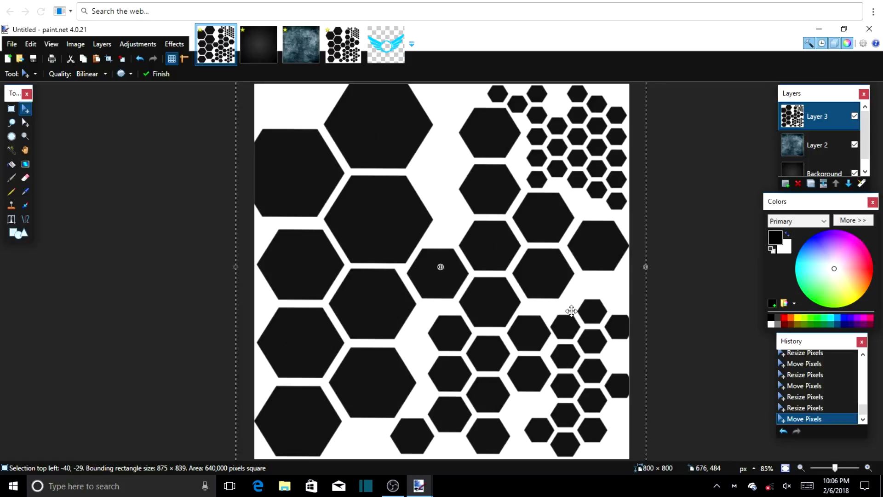
key("Return")
key("ctrl+d")
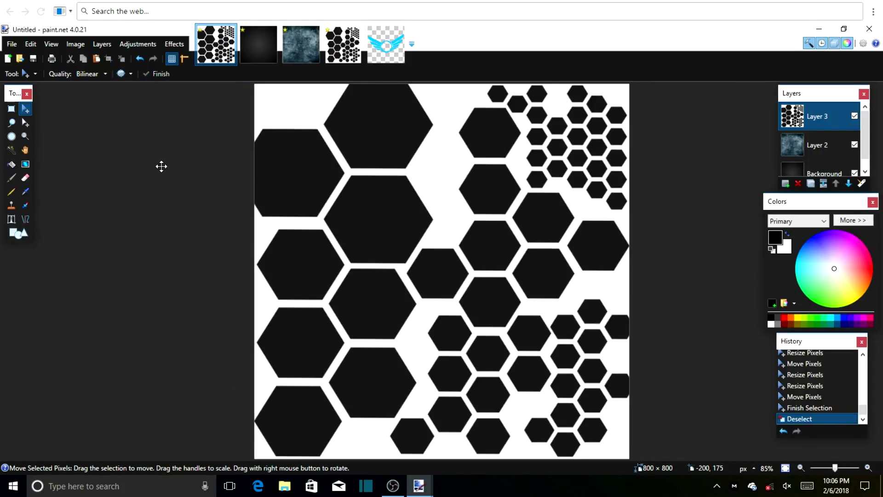
Step: Select the white area around the hexagons with the Magic Wand at 50% tolerance and erase it
left_click_drag(16, 95, 19, 95)
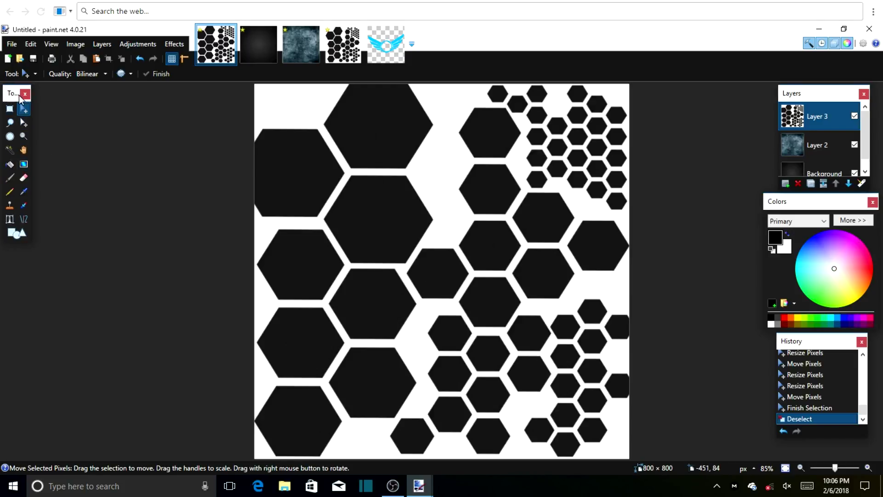
left_click(9, 151)
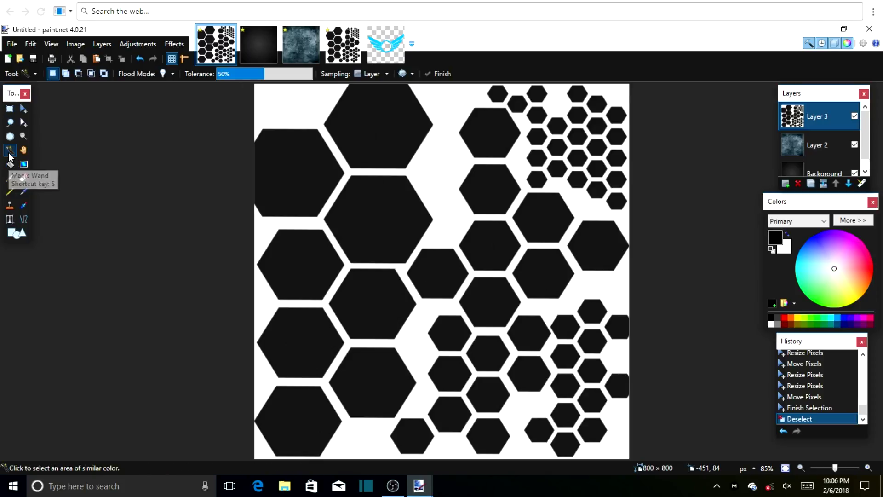
left_click(291, 109)
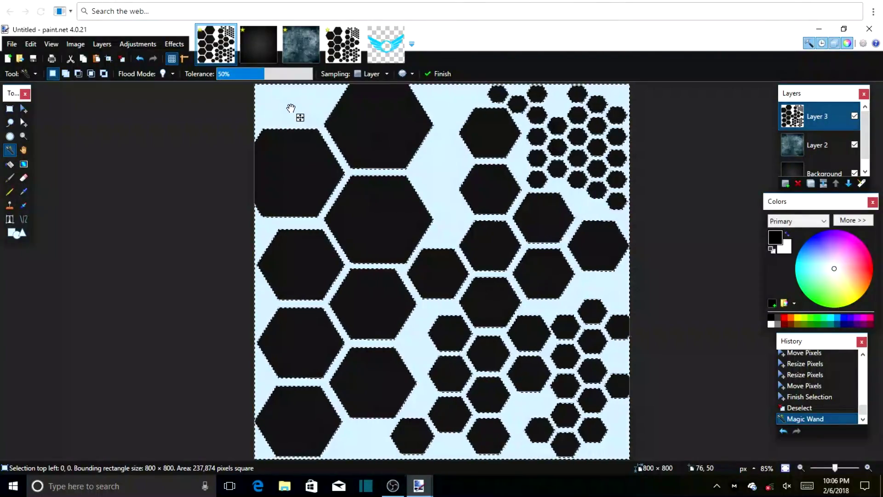
key("Delete")
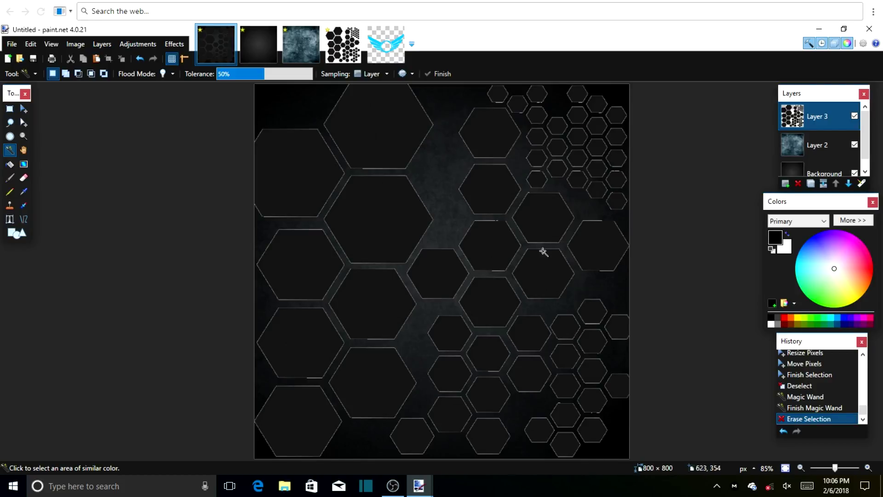
Step: Set Layer 3, the hexagon pattern, to Overlay blending with an opacity of 75
left_click(24, 109)
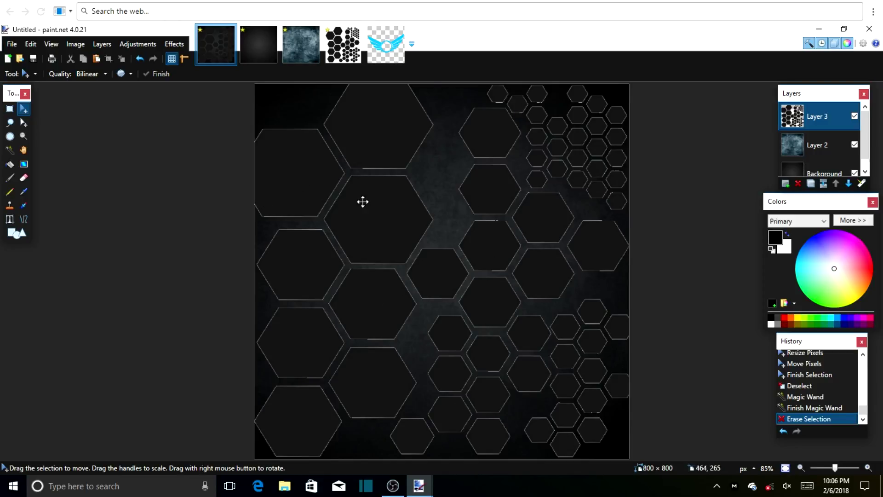
left_click(108, 46)
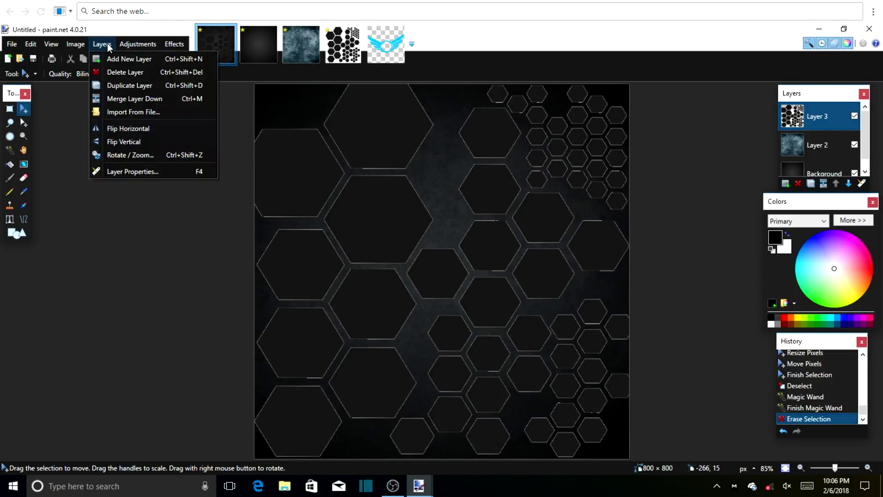
left_click(136, 171)
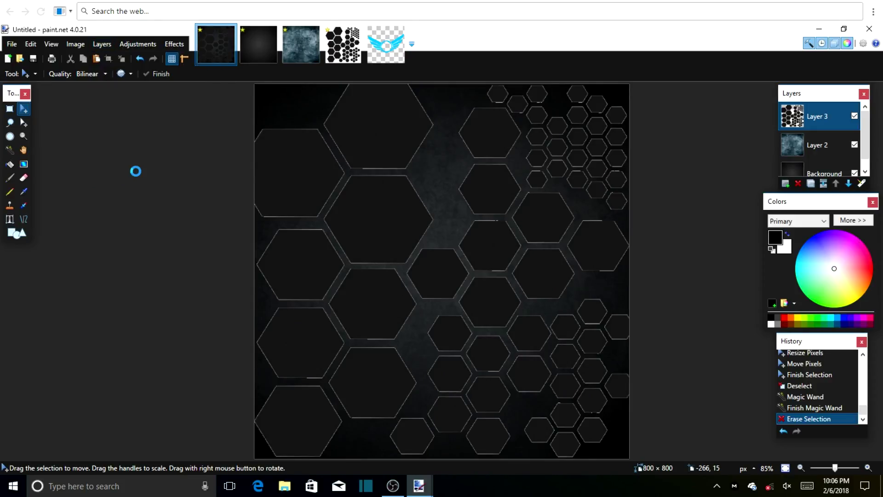
left_click_drag(396, 201, 129, 100)
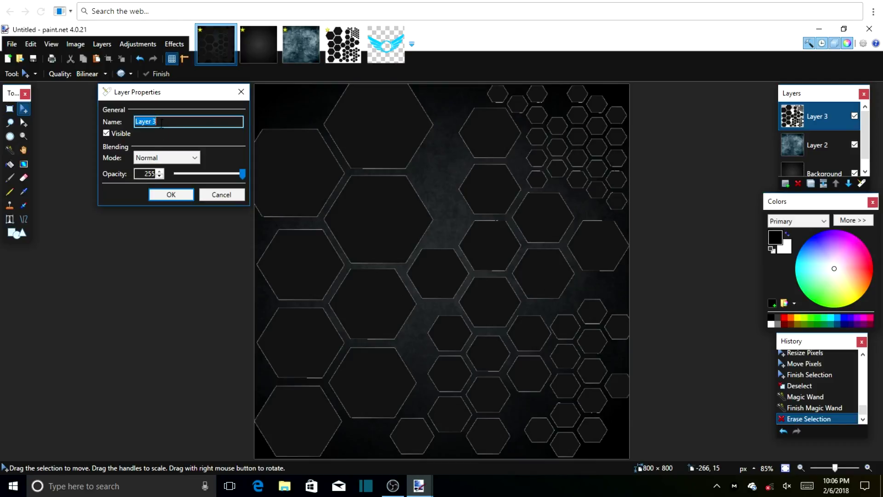
left_click(174, 159)
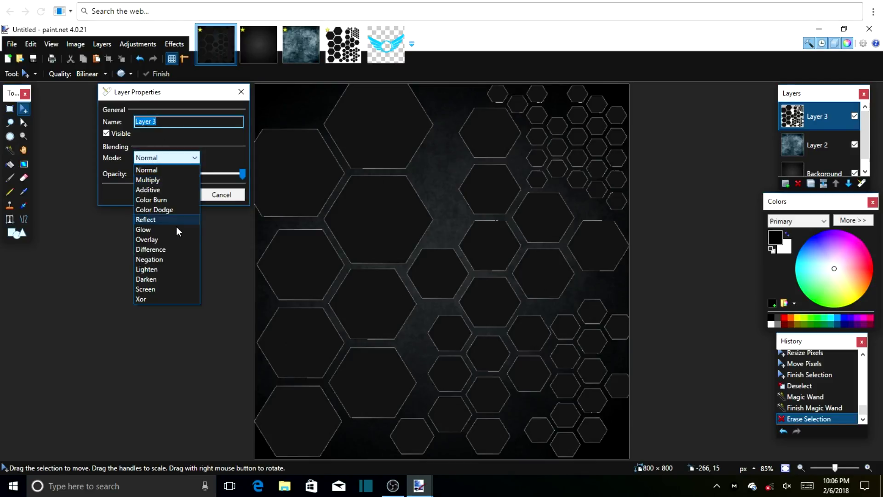
left_click(160, 241)
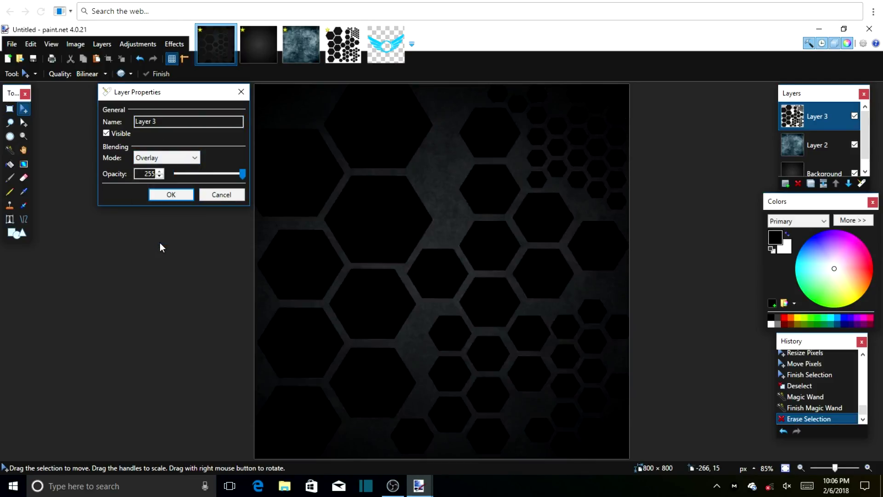
left_click_drag(242, 174, 196, 191)
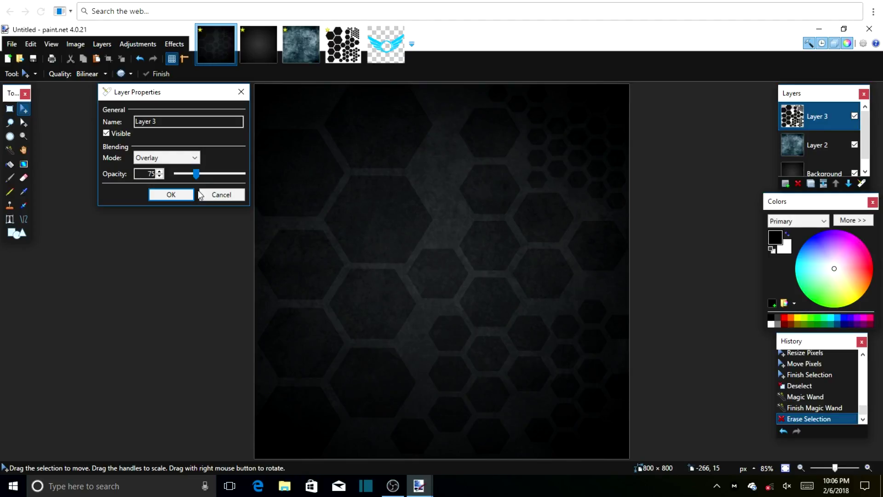
left_click(188, 200)
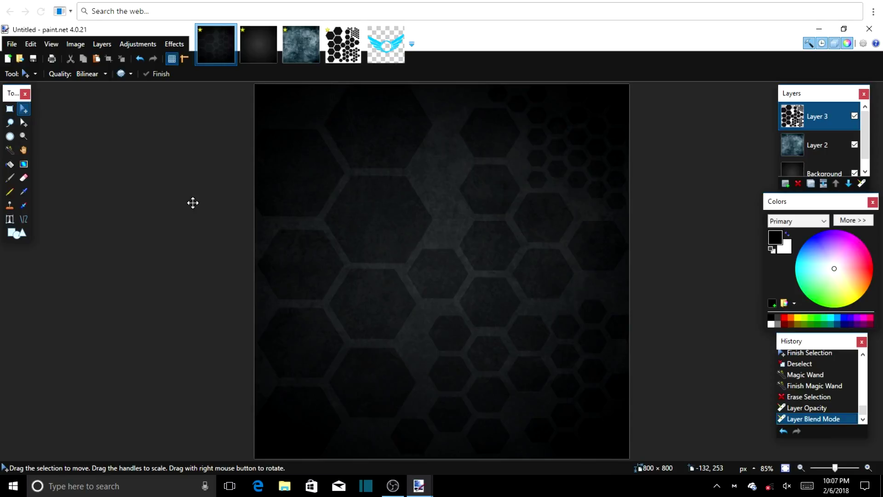
Step: Add a new layer above the hexagons and paste the whole winged emblem from logo.png into it
left_click(786, 183)
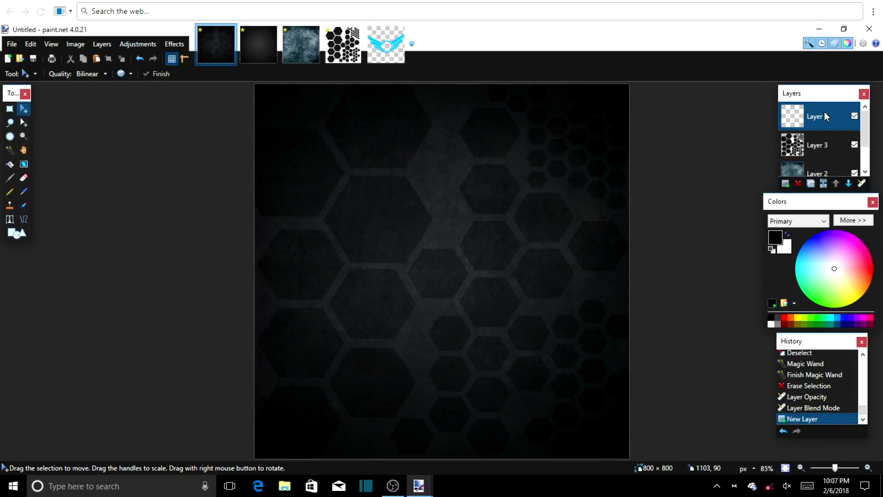
left_click(386, 45)
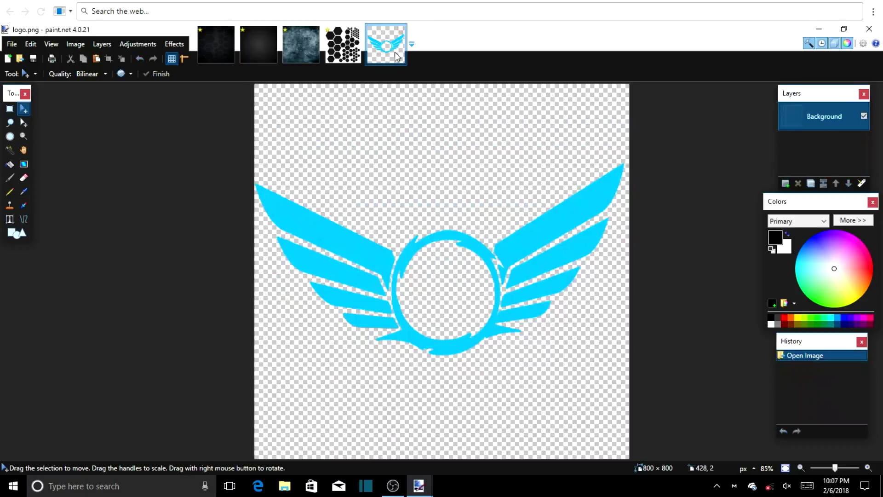
key("ctrl+a")
left_click(450, 260)
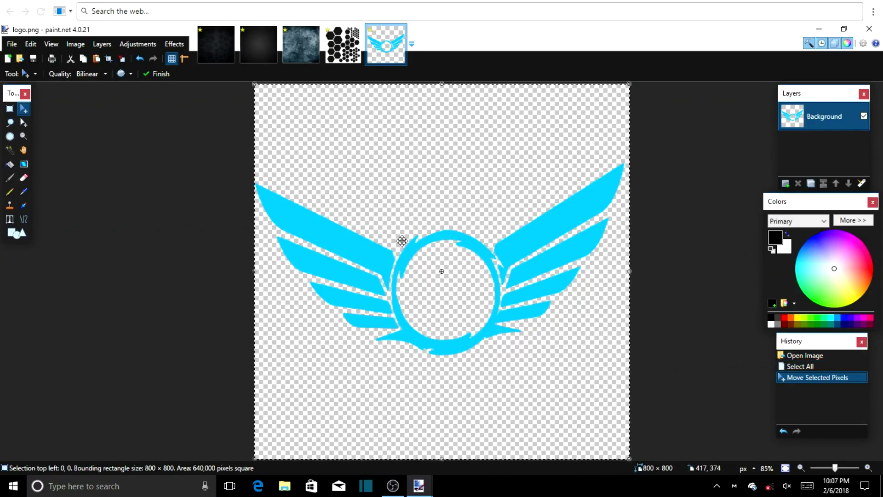
left_click(209, 44)
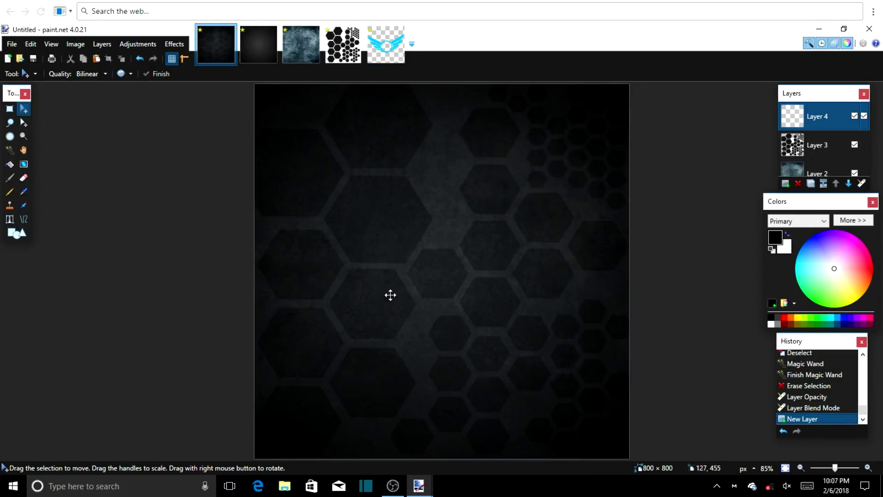
key("ctrl+a")
left_click(441, 284)
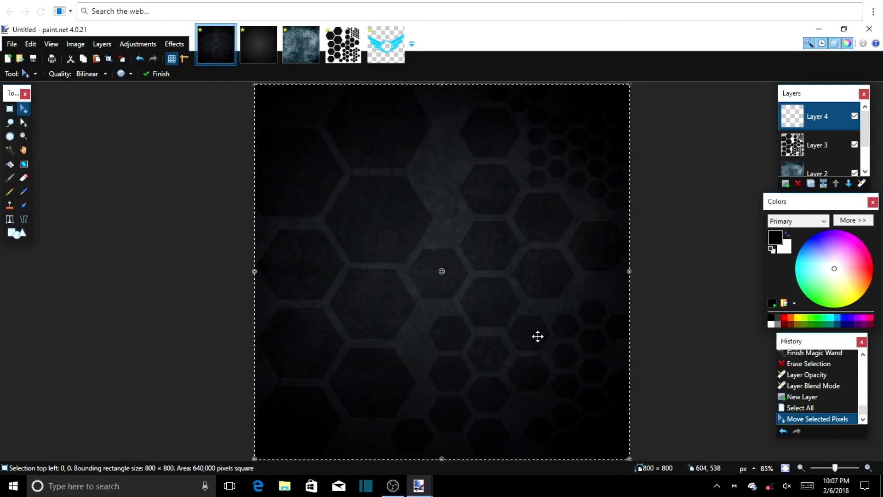
key("ctrl+v")
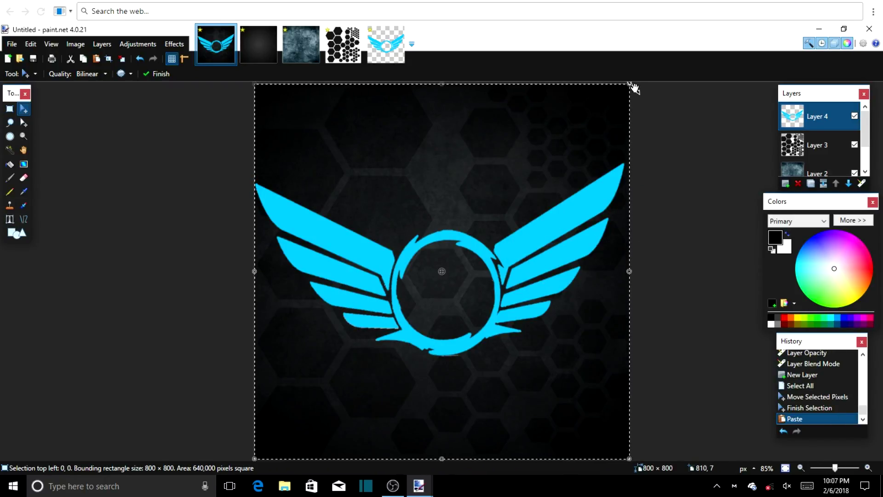
Step: Shrink the emblem to about 811 × 714 pixels, tilted about -1.62°, center it vertically on the canvas, and deselect it
left_click_drag(637, 90, 630, 110)
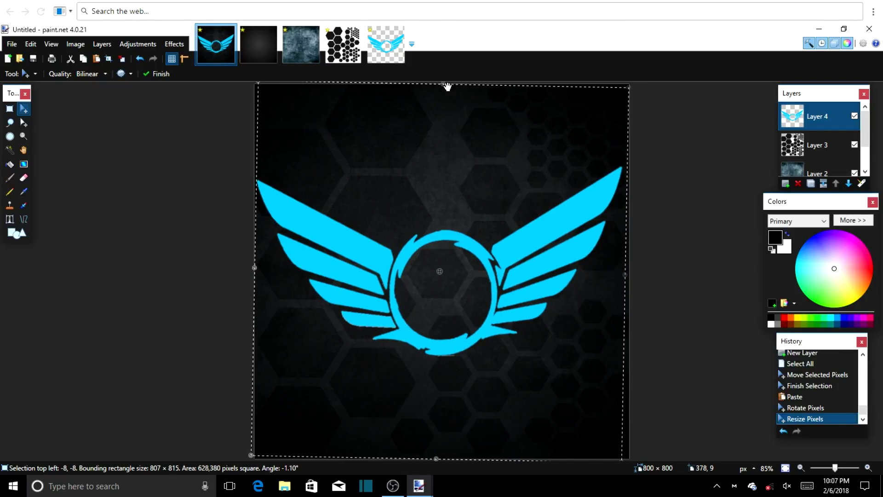
left_click_drag(447, 87, 456, 138)
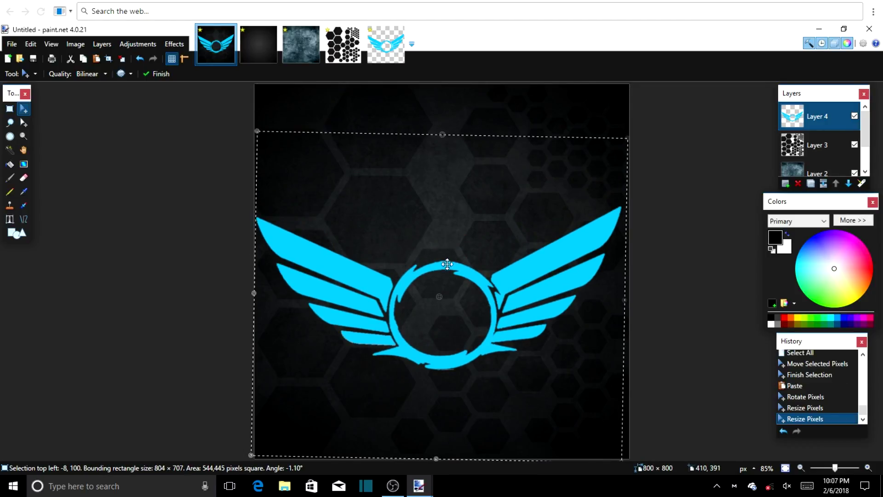
left_click_drag(447, 249, 449, 239)
left_click_drag(639, 134, 636, 131)
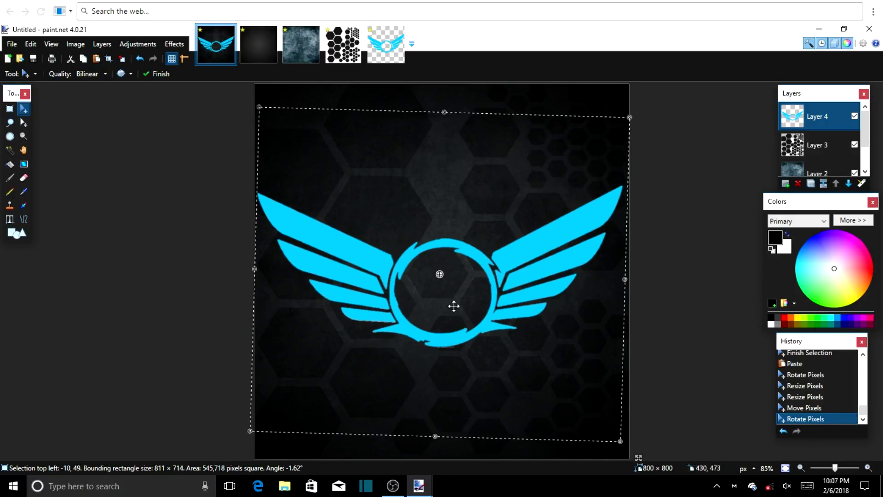
left_click_drag(451, 298, 453, 302)
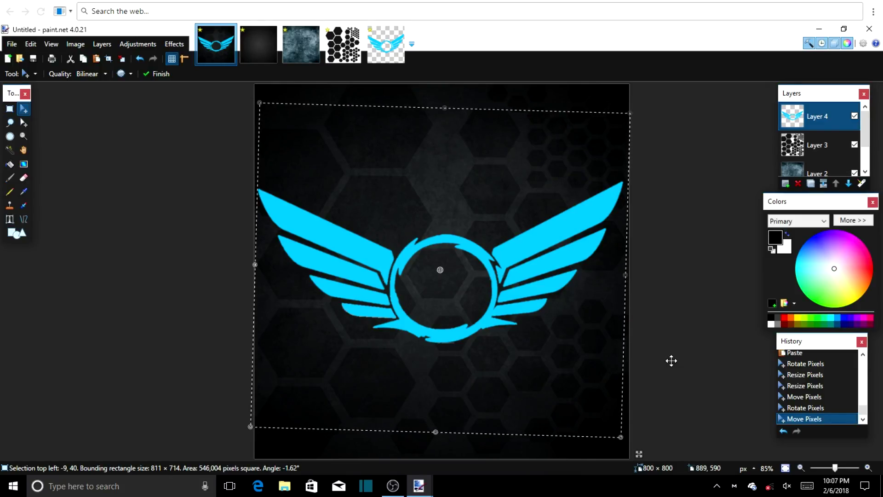
key("ctrl+d")
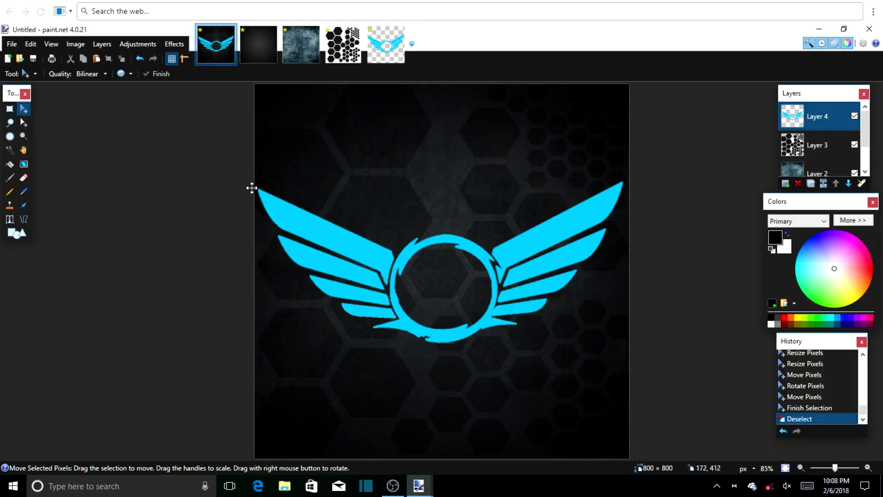
Step: Set the blend mode of Layer 4, the winged emblem, to Overlay
left_click(101, 44)
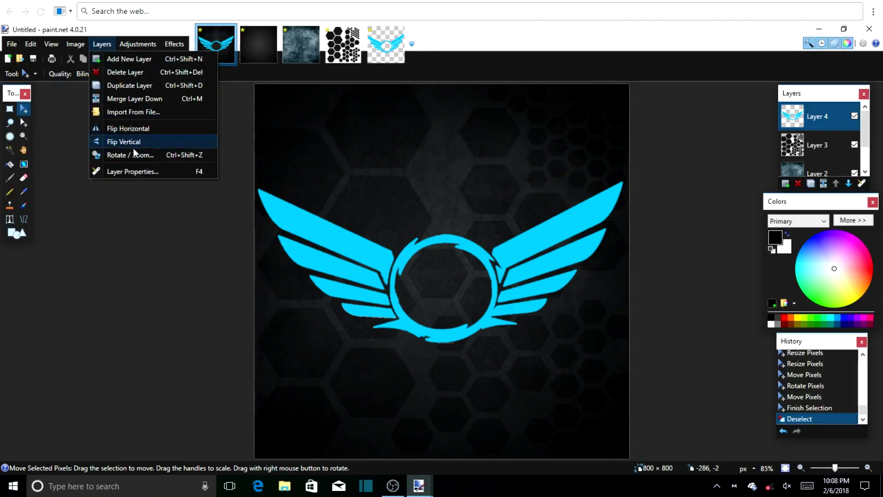
left_click(125, 171)
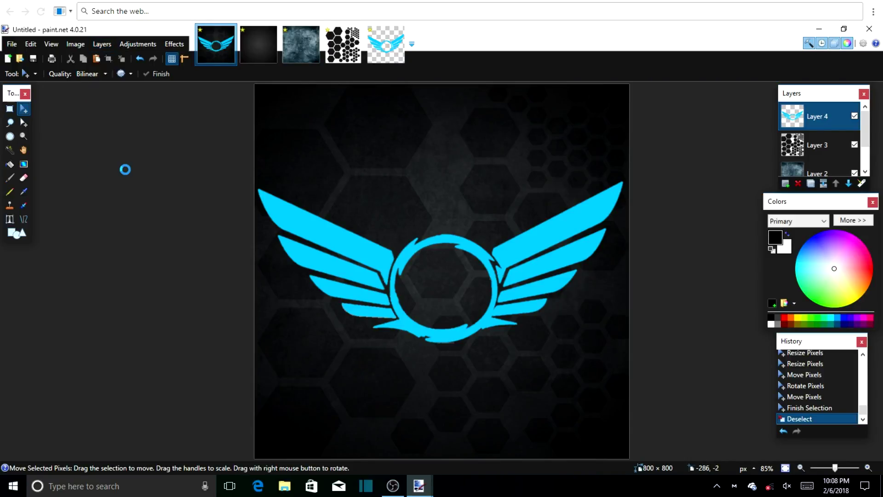
left_click_drag(416, 196, 142, 104)
left_click(159, 166)
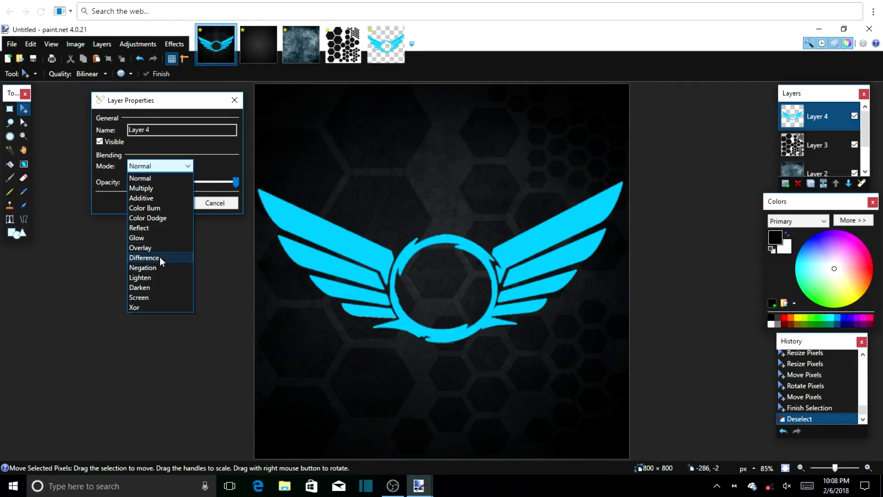
left_click(151, 250)
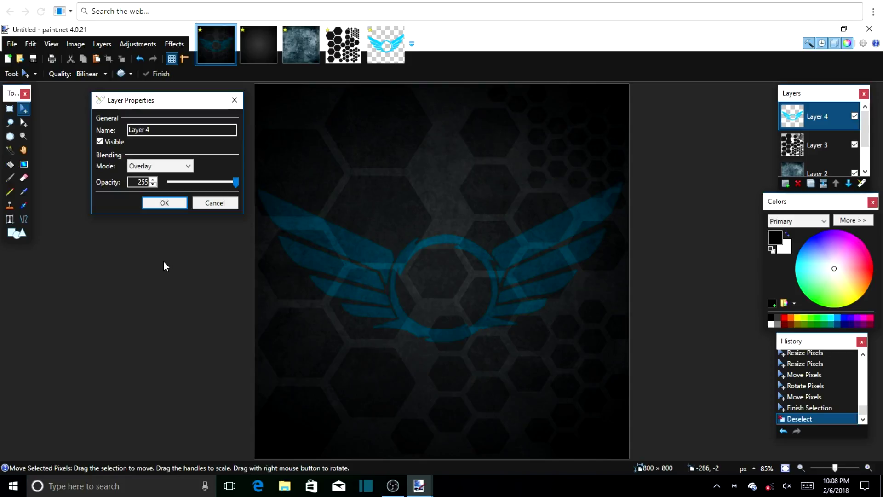
left_click(164, 203)
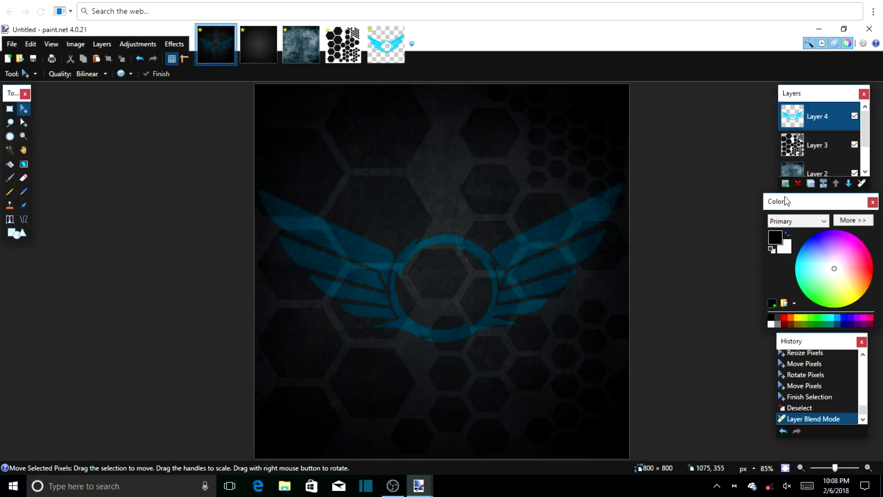
Step: Add a new layer above the emblem and set the Text tool to the Vermin Vibes V font at size 216
left_click(785, 184)
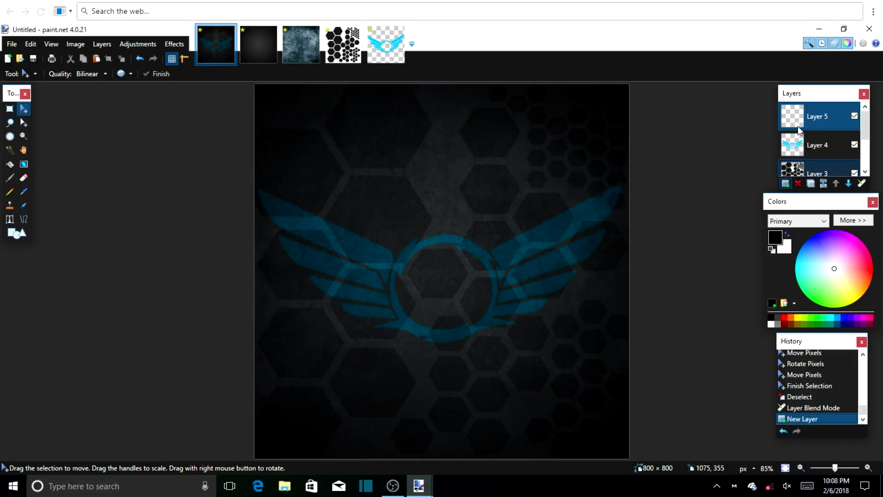
left_click(14, 220)
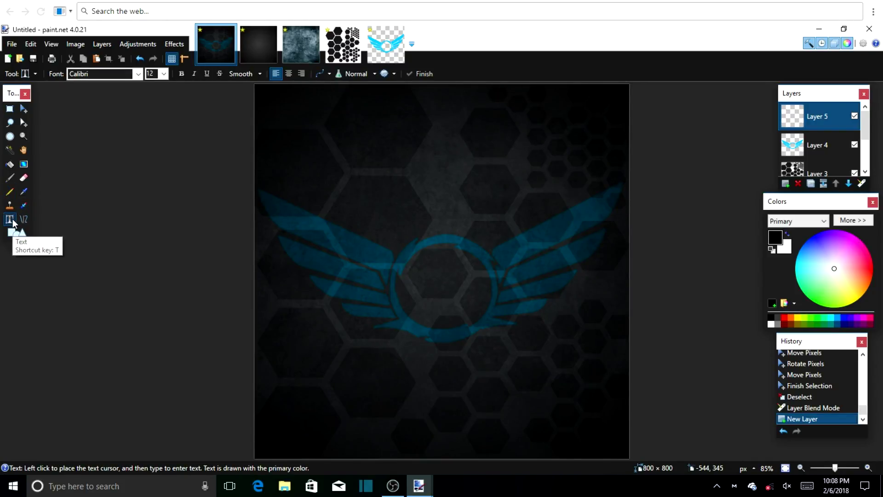
left_click(137, 77)
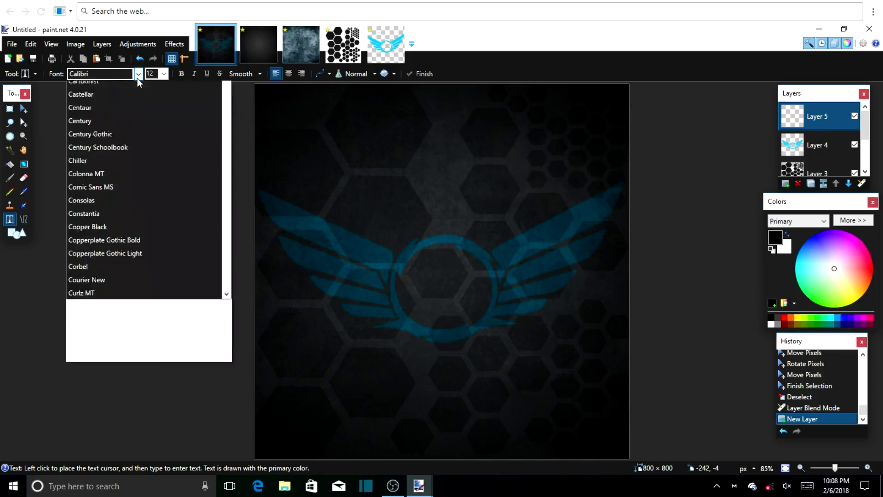
left_click_drag(228, 134, 222, 211)
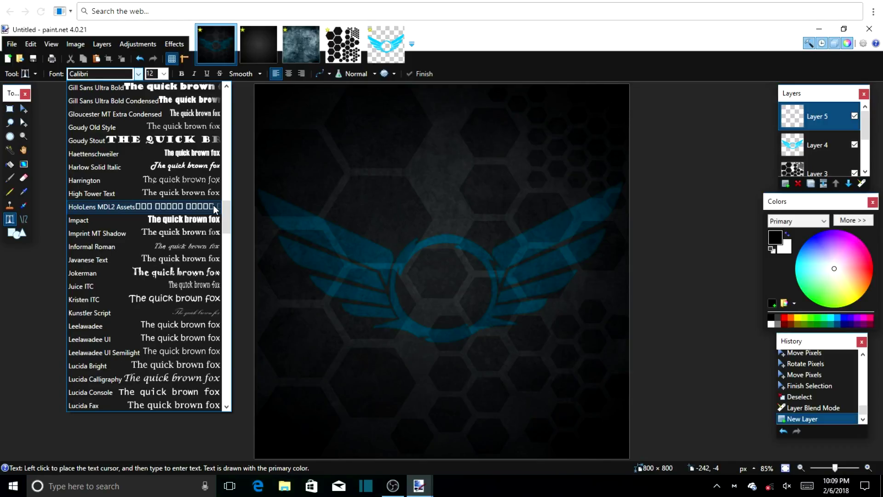
left_click_drag(230, 218, 217, 372)
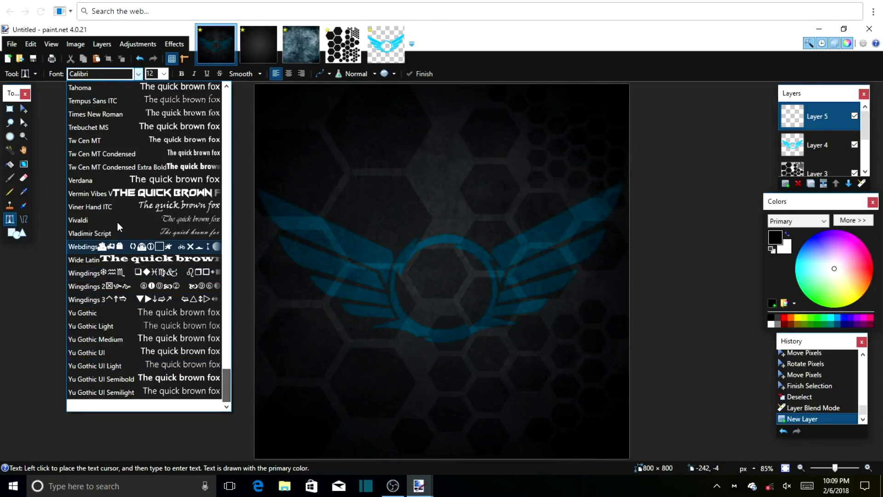
left_click(101, 193)
left_click(163, 74)
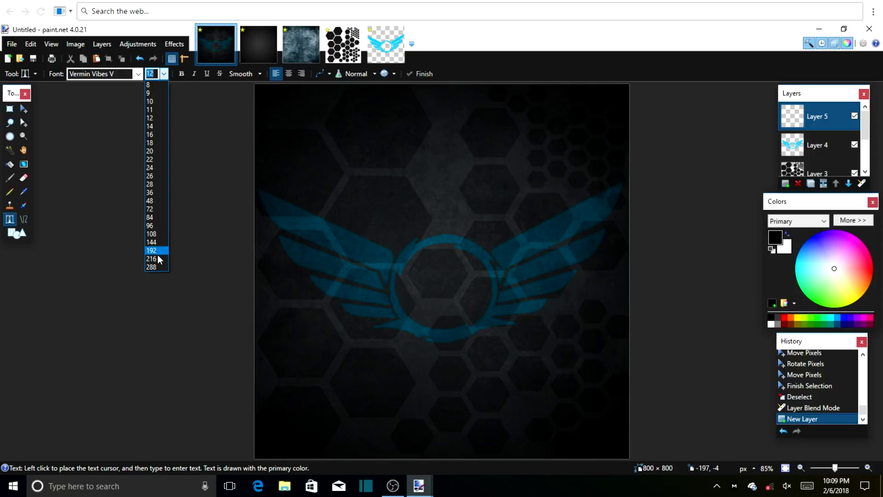
left_click(158, 259)
Step: Add a black letter M to Layer 5 and place it over the left wing, overlapping the upper left of the emblem's ring
left_click(294, 201)
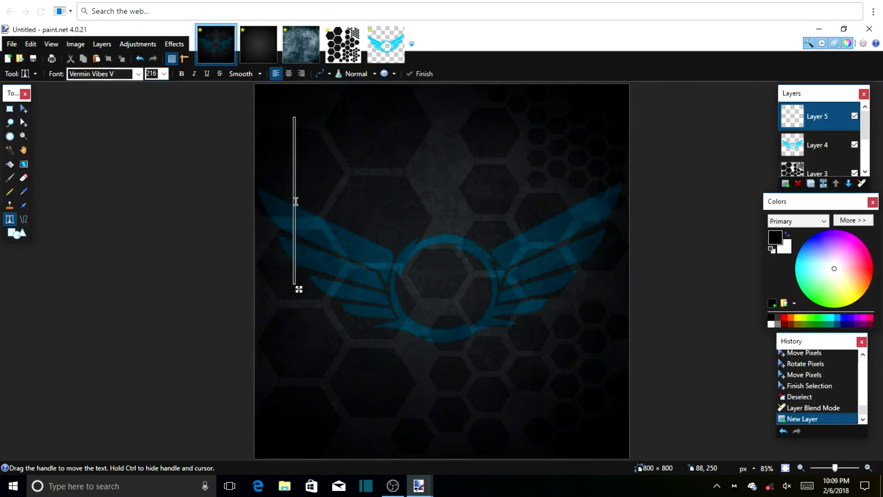
type("M")
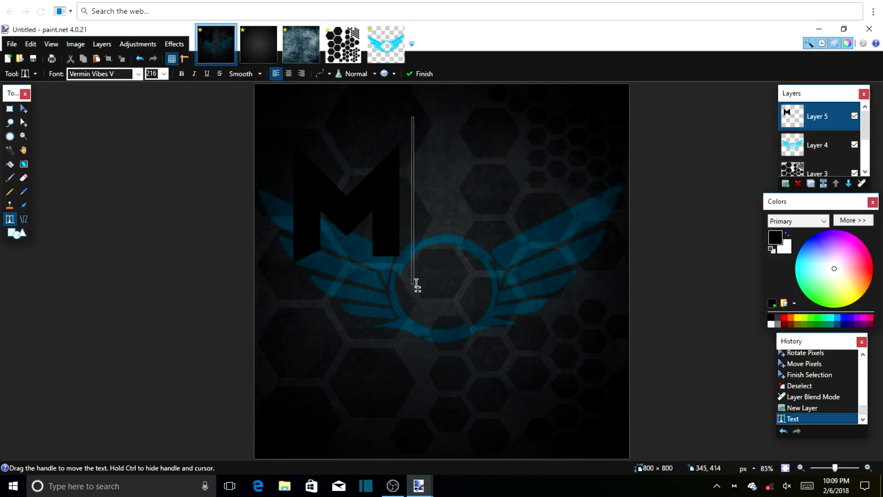
left_click_drag(419, 292, 449, 325)
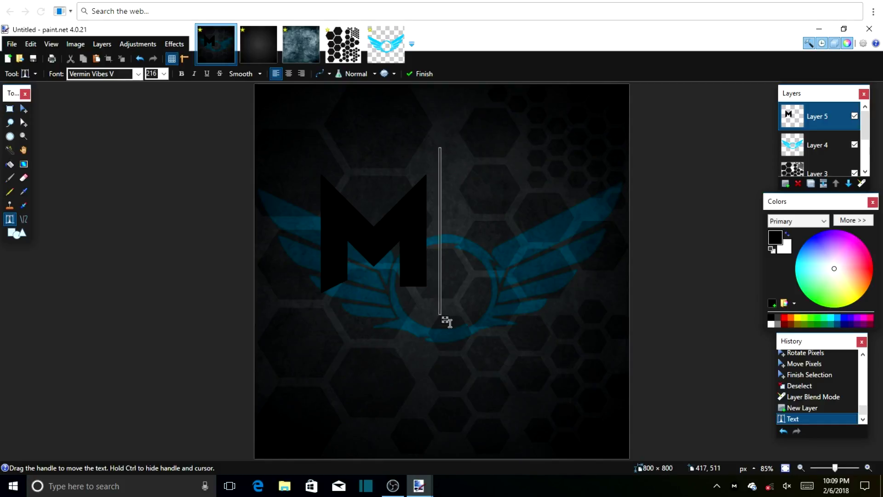
left_click_drag(448, 323, 452, 325)
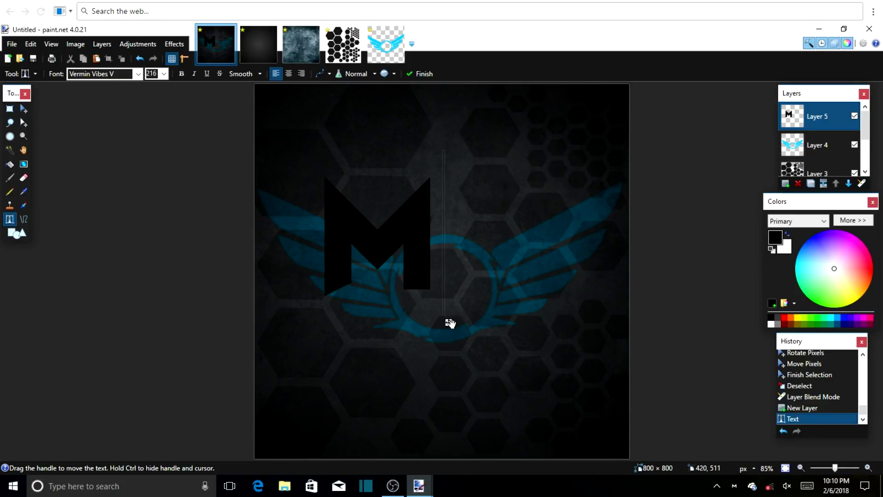
mouse_move(450, 323)
left_mouse_down()
mouse_move(461, 333)
mouse_move(459, 323)
left_mouse_up()
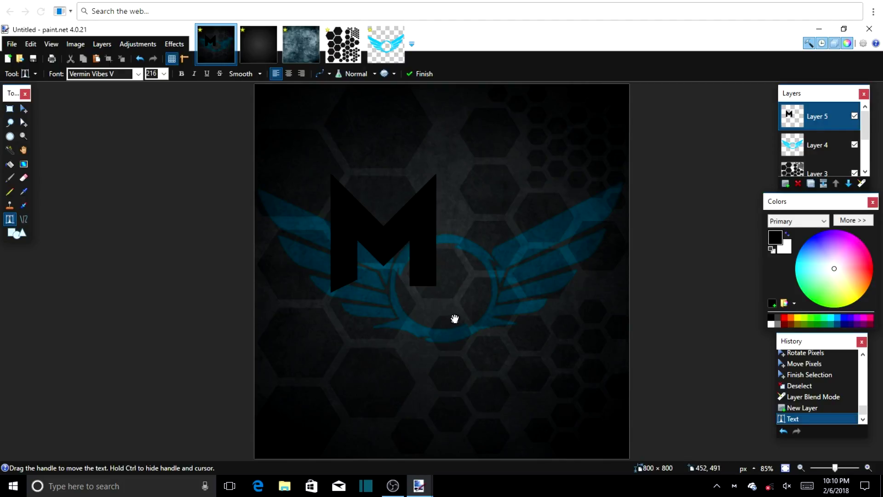
left_click(27, 110)
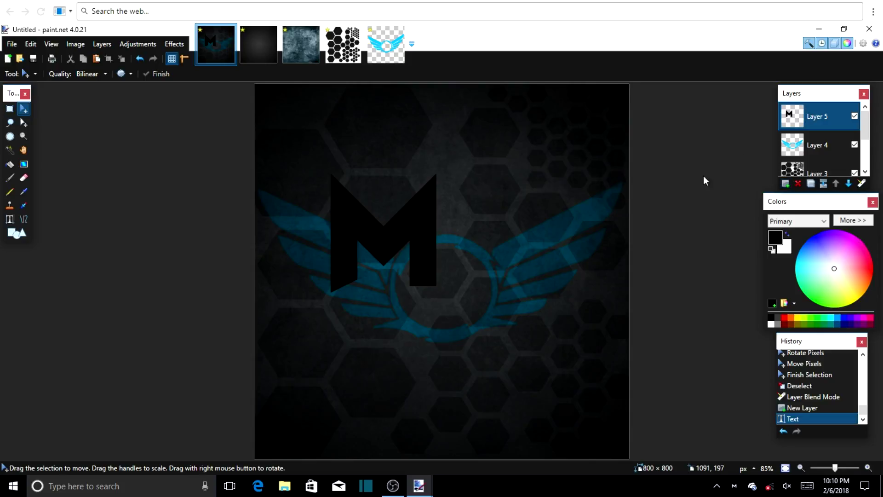
Step: Add a new layer on top with a black letter T in the same font, placed below and to the right of the M
left_click(785, 183)
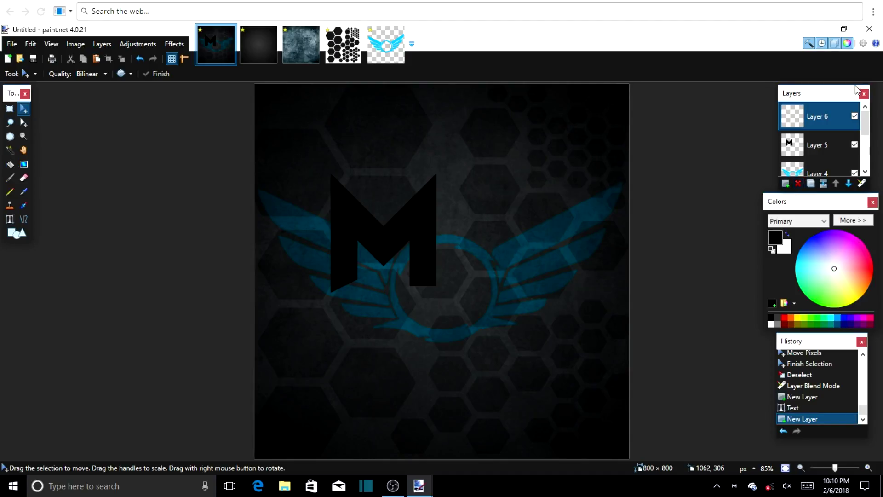
left_click(15, 221)
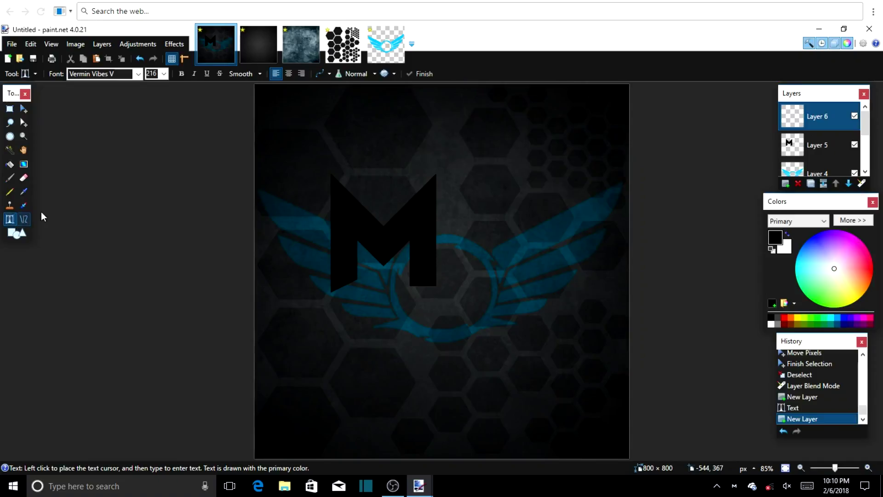
left_click(522, 279)
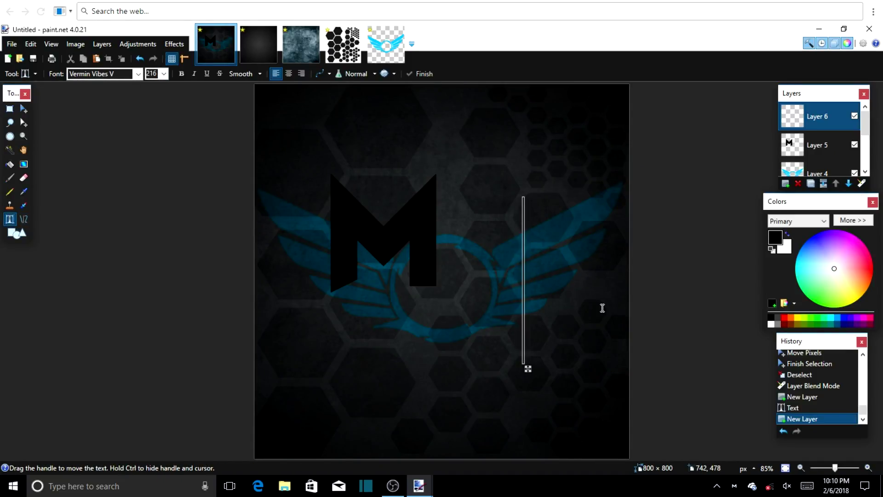
type("T")
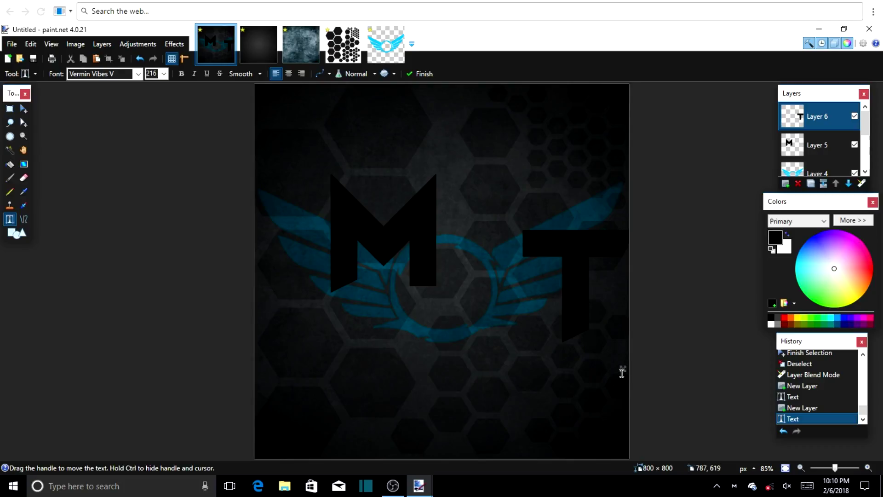
left_click_drag(623, 370, 590, 405)
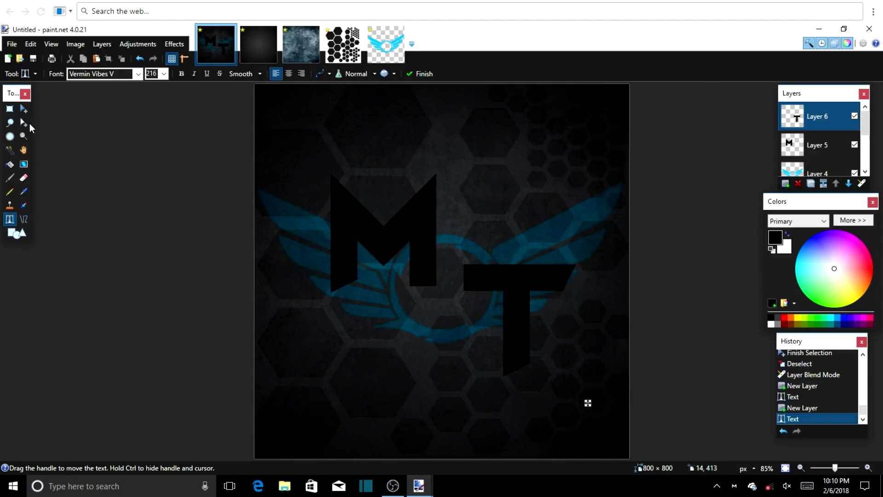
left_click(24, 107)
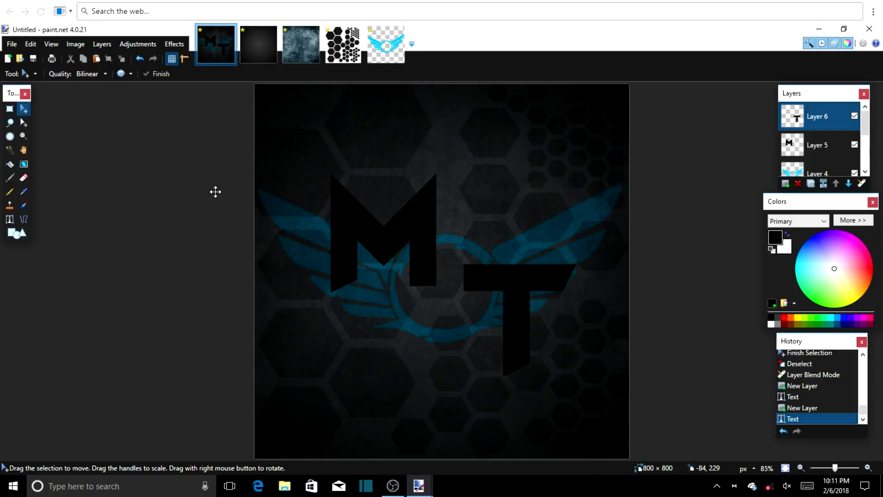
Step: Set the Line/Curve tool to a brush width of 4 and choose a bright turquoise as the primary color
left_click(24, 221)
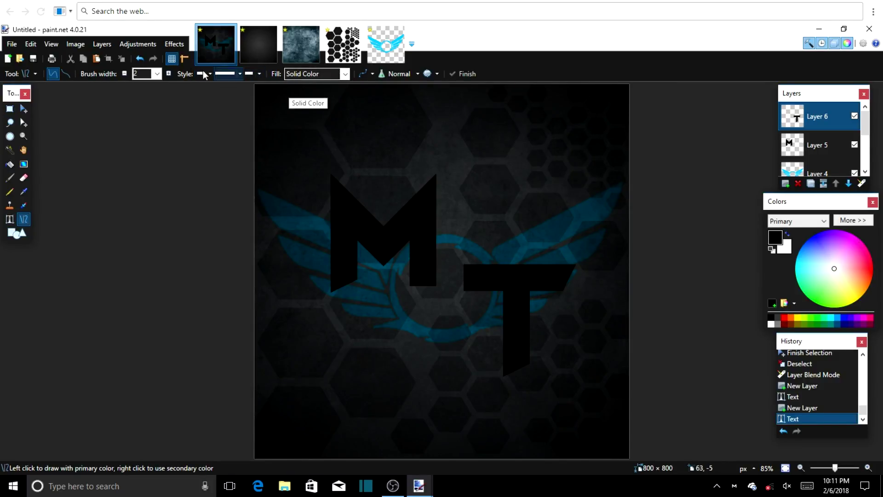
left_click(156, 73)
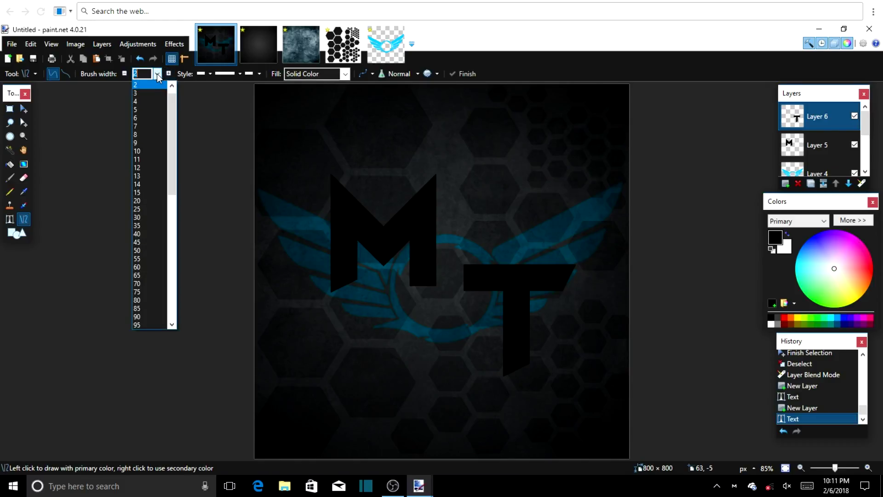
left_click(148, 101)
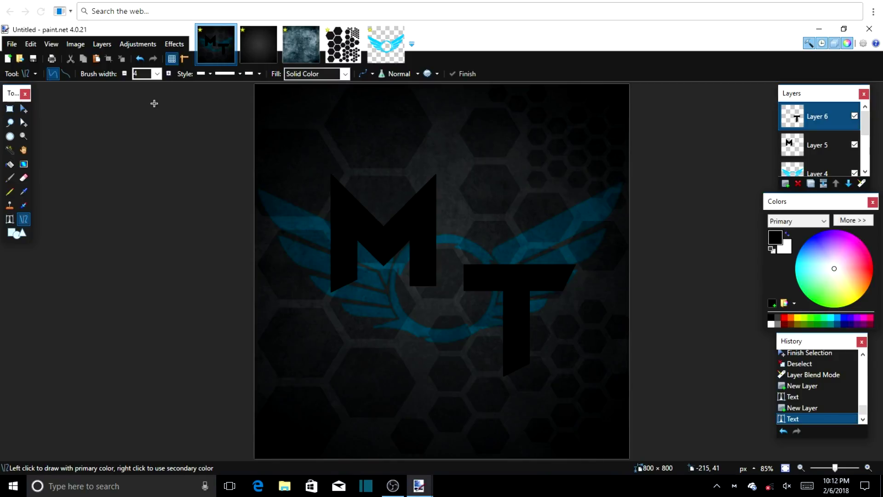
left_click_drag(787, 202, 656, 111)
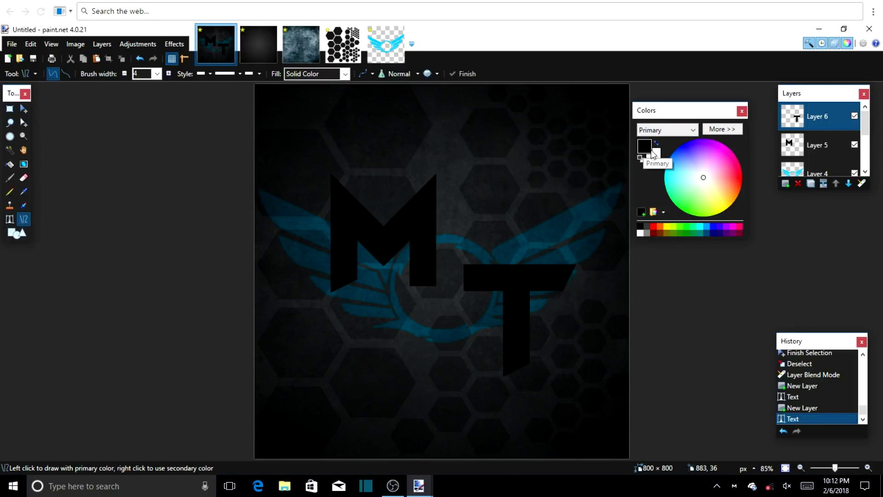
left_click(700, 225)
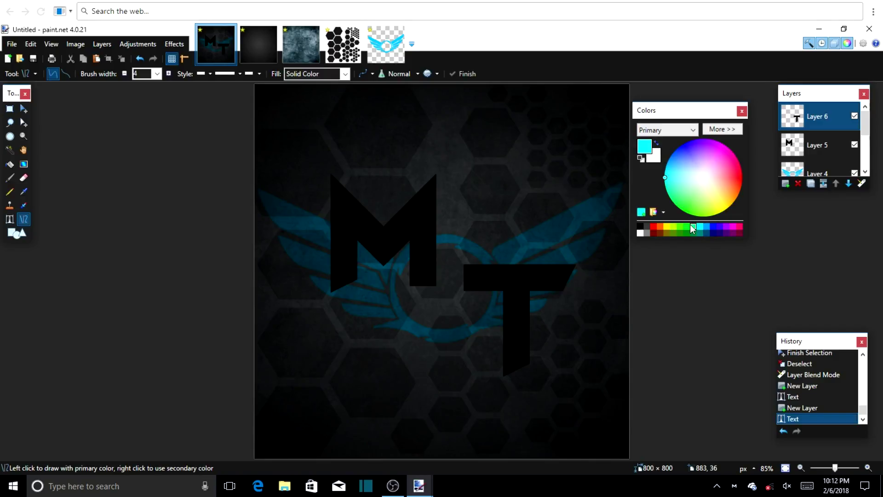
left_click(658, 159)
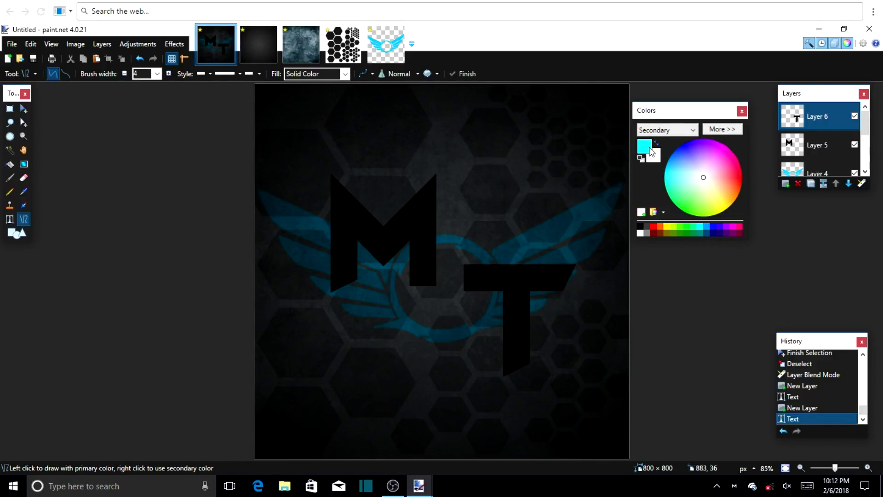
left_click(649, 148)
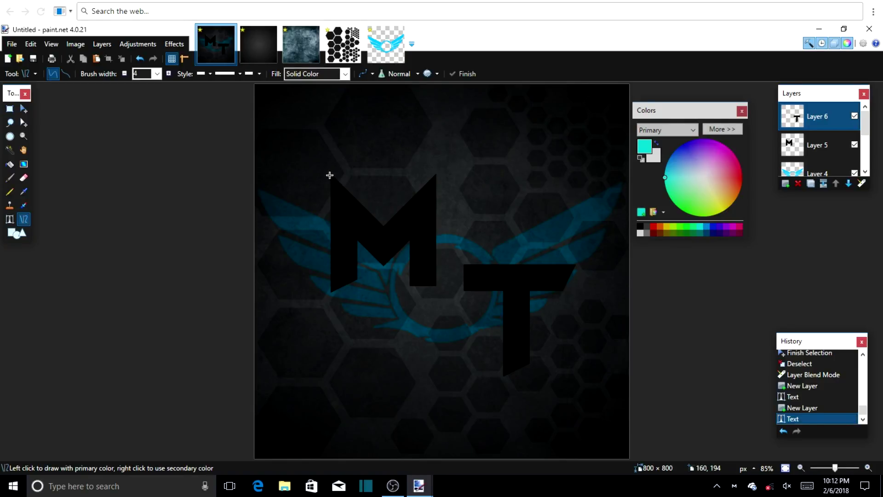
Step: Outline the upper V notch and the outer right edge of the M with straight turquoise lines on Layer 6
left_click_drag(331, 174, 382, 225)
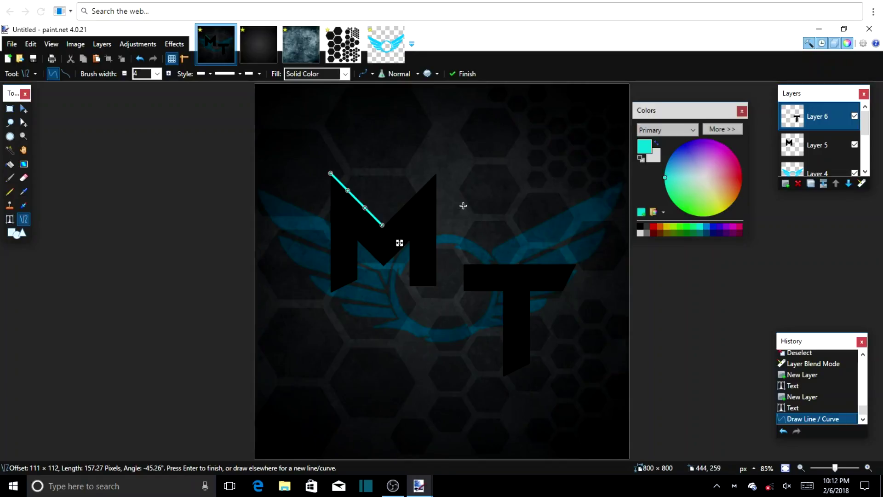
key("Return")
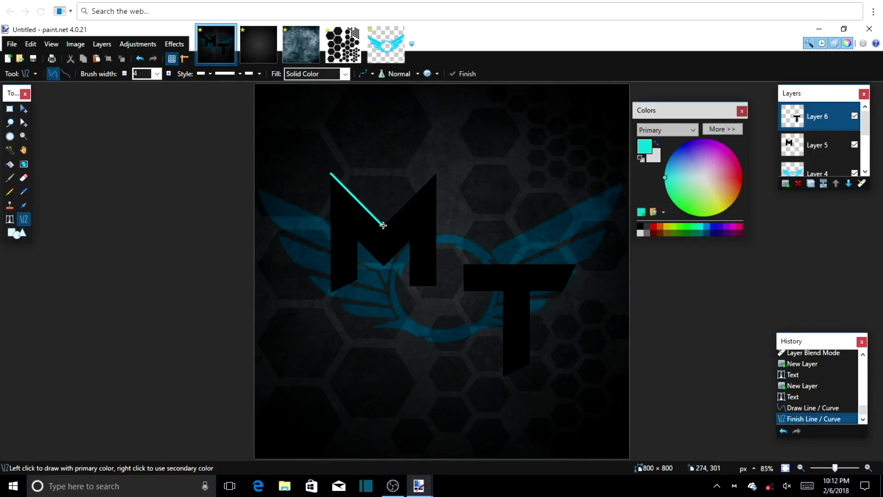
left_click_drag(396, 227, 436, 174)
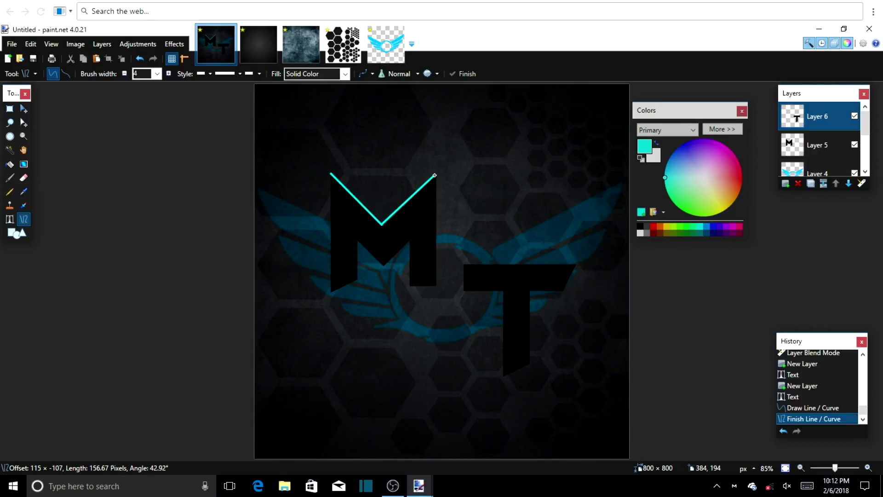
key("Return")
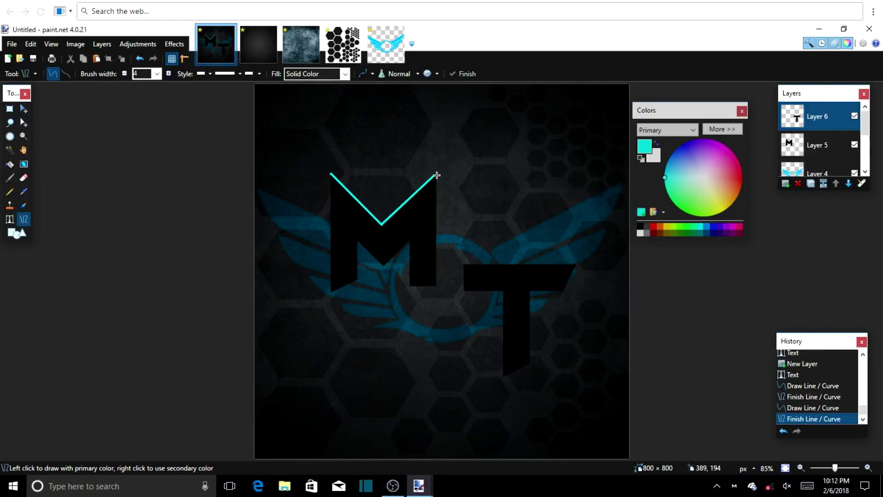
left_click_drag(435, 175, 441, 249)
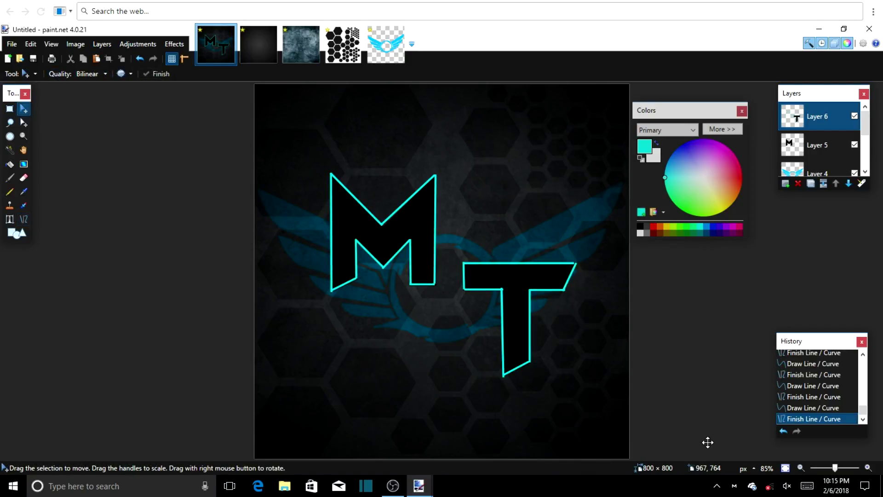
left_click_drag(660, 114, 788, 210)
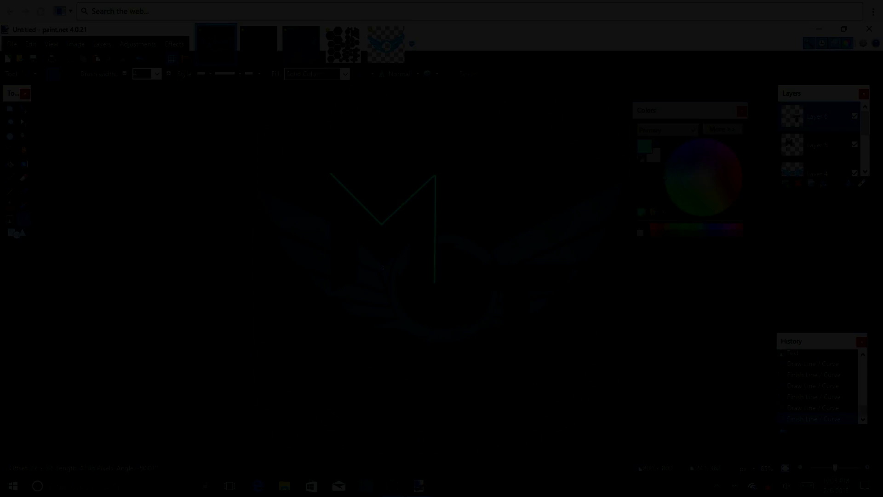
Step: Outline the lower inner V of the M and the inner and bottom edges of its right leg in turquoise
mouse_move(361, 245)
left_mouse_down()
mouse_move(384, 267)
mouse_move(410, 239)
left_mouse_up()
key("Return")
key("Return")
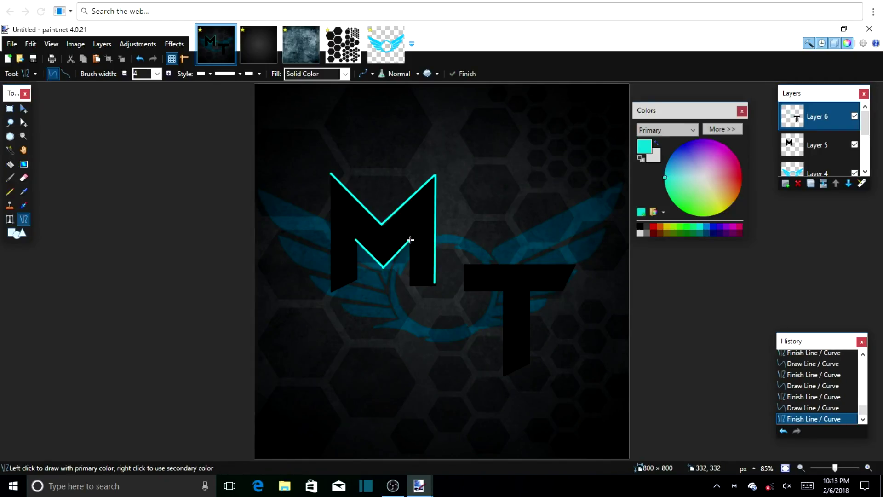
mouse_move(409, 239)
left_mouse_down()
mouse_move(407, 286)
mouse_move(433, 283)
left_mouse_up()
key("Return")
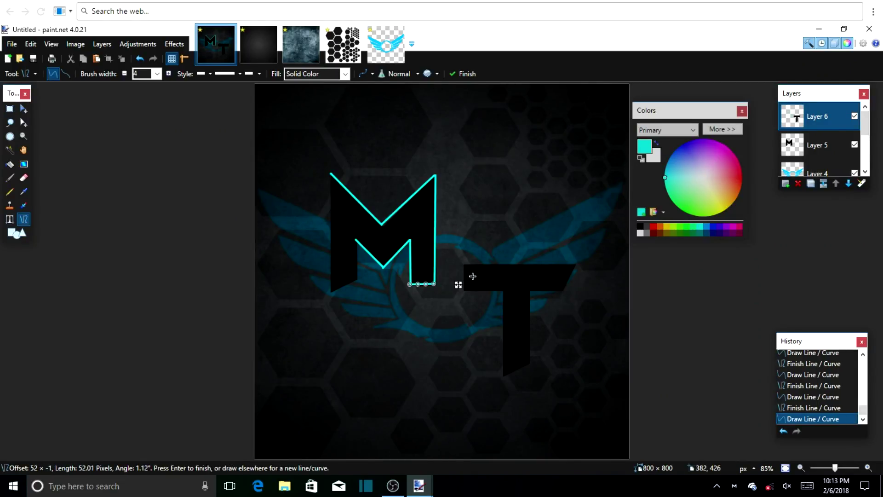
key("Return")
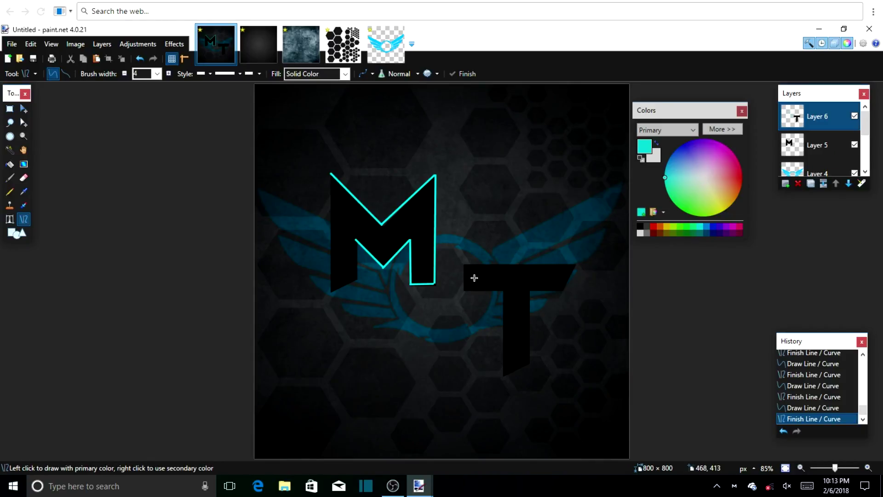